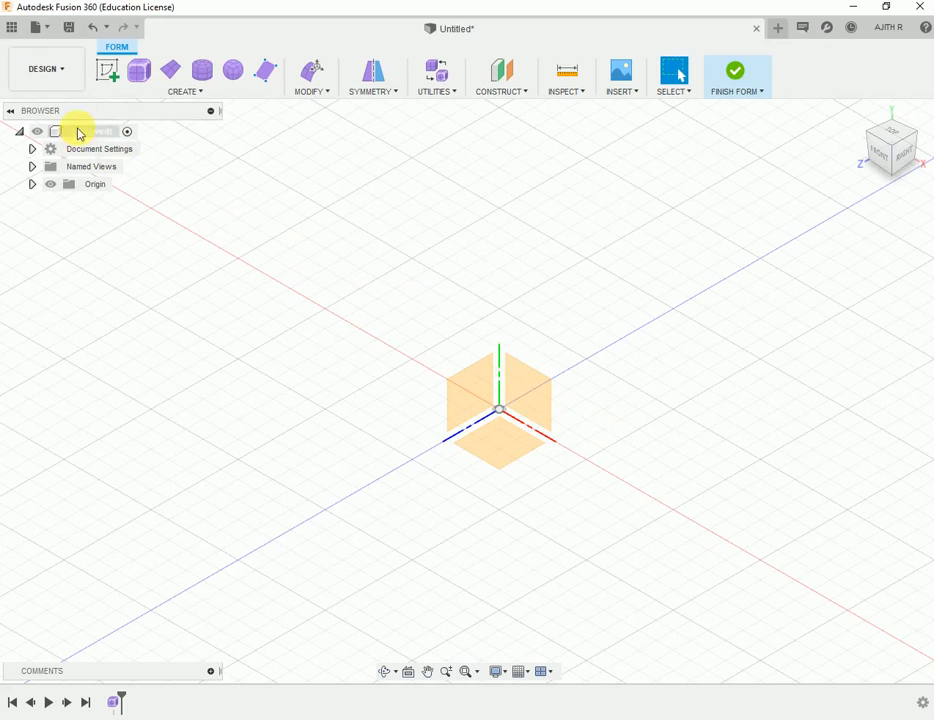
Create a form box centred on the origin on the horizontal plane, 110 mm long, 100 mm wide and 60 mm high.
click(141, 78)
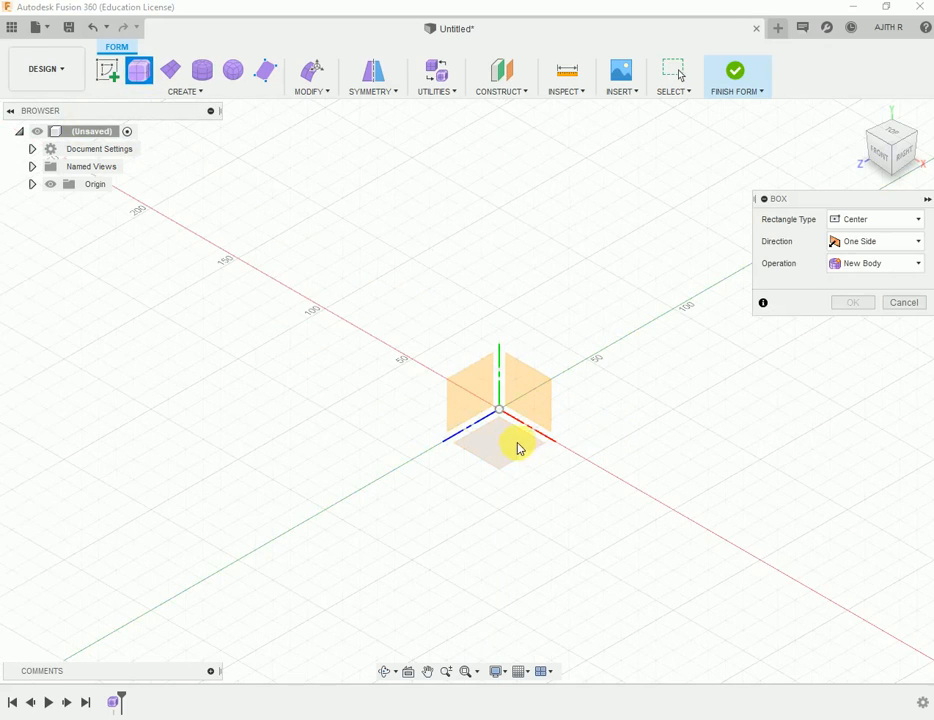
click(500, 409)
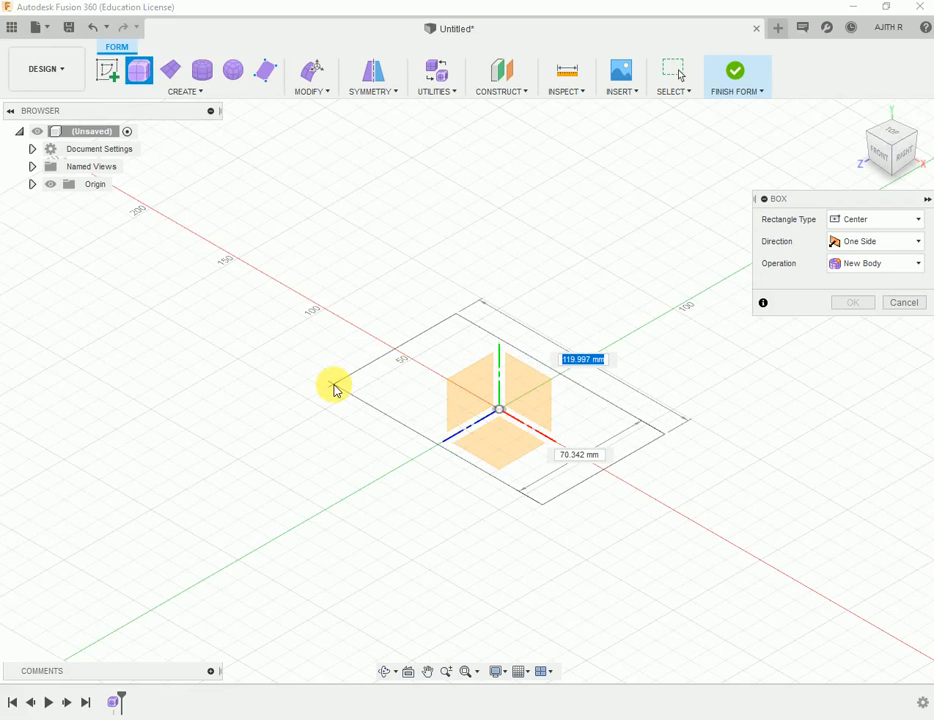
text(110)
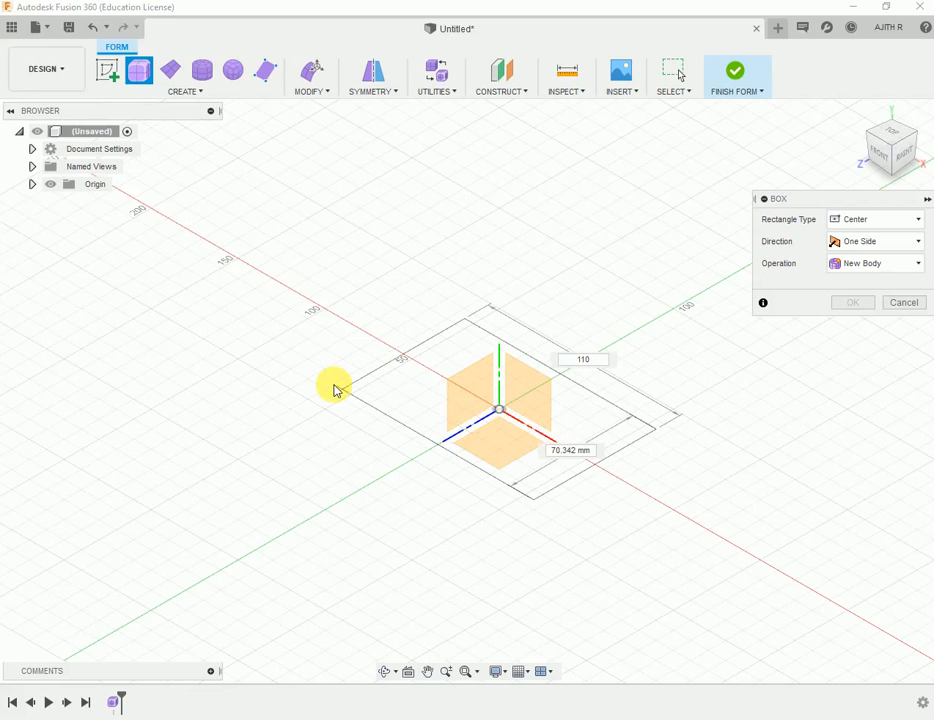
key(Tab)
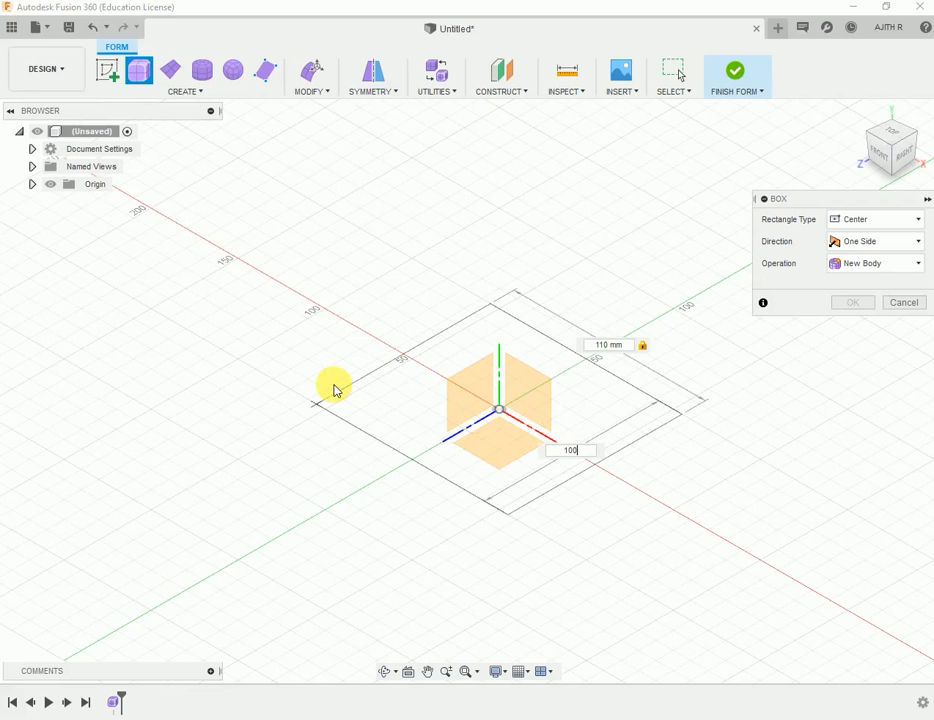
key(Return)
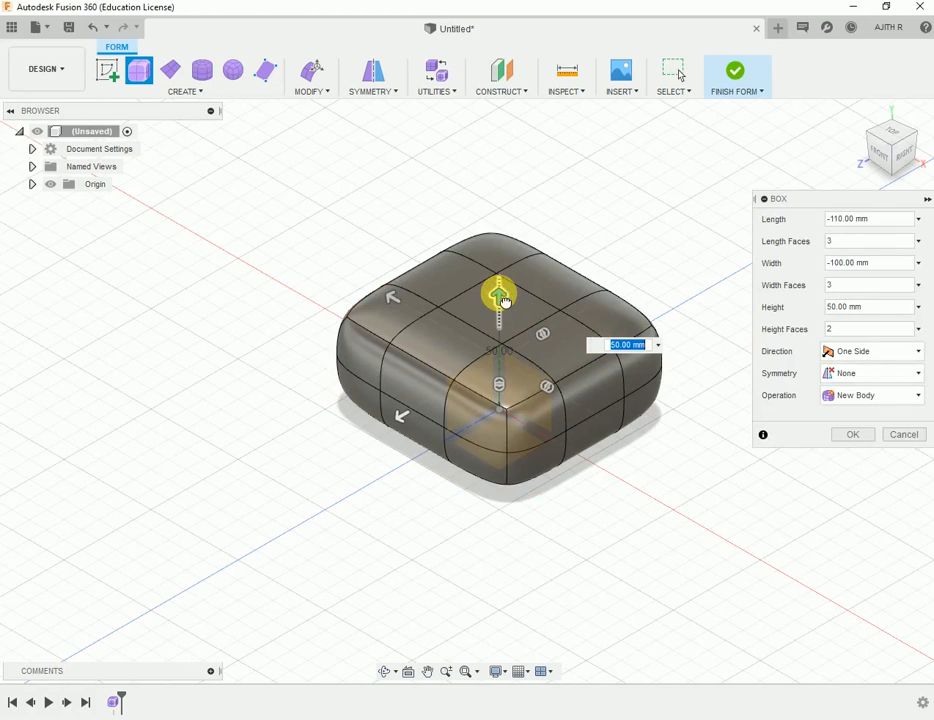
drag(498, 293, 530, 280)
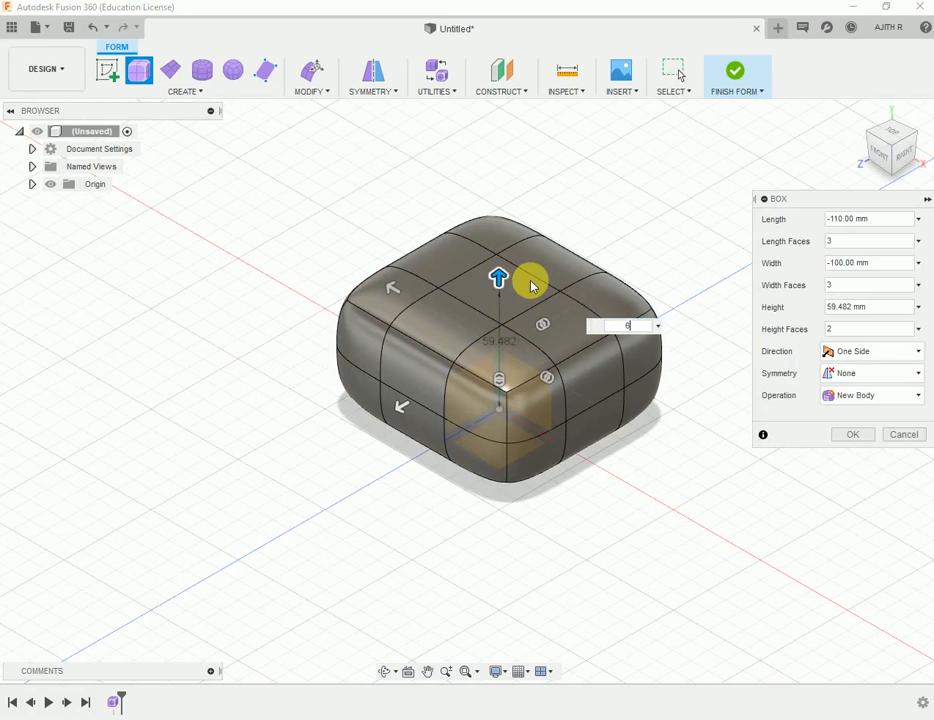
text(60)
key(Return)
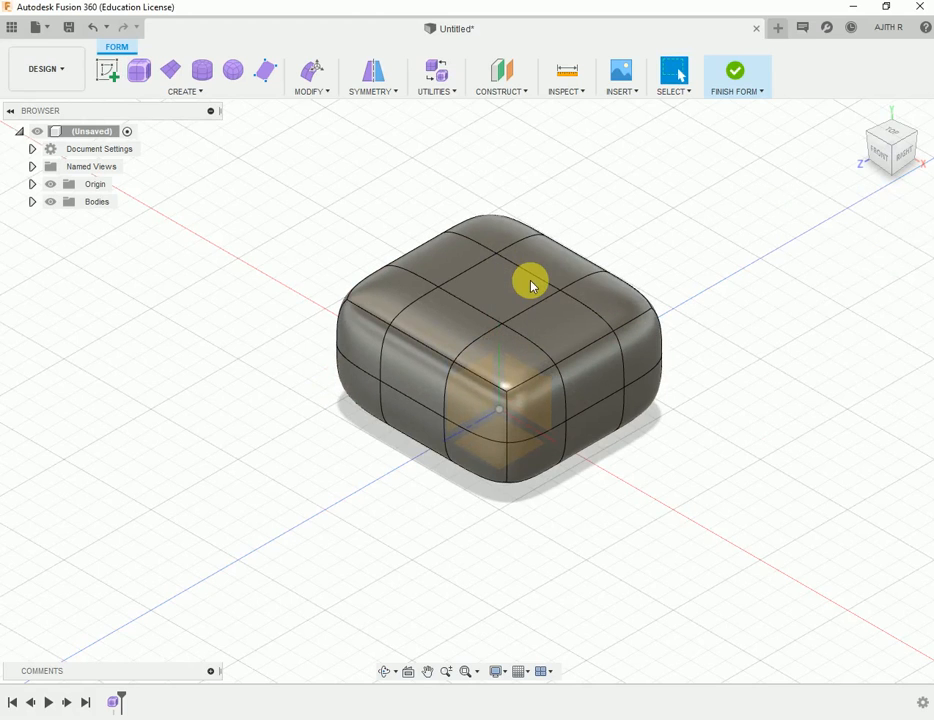
Delete the middle band of faces all the way around the box, across its top, front, underside and back.
scroll(530, 285, up, 3)
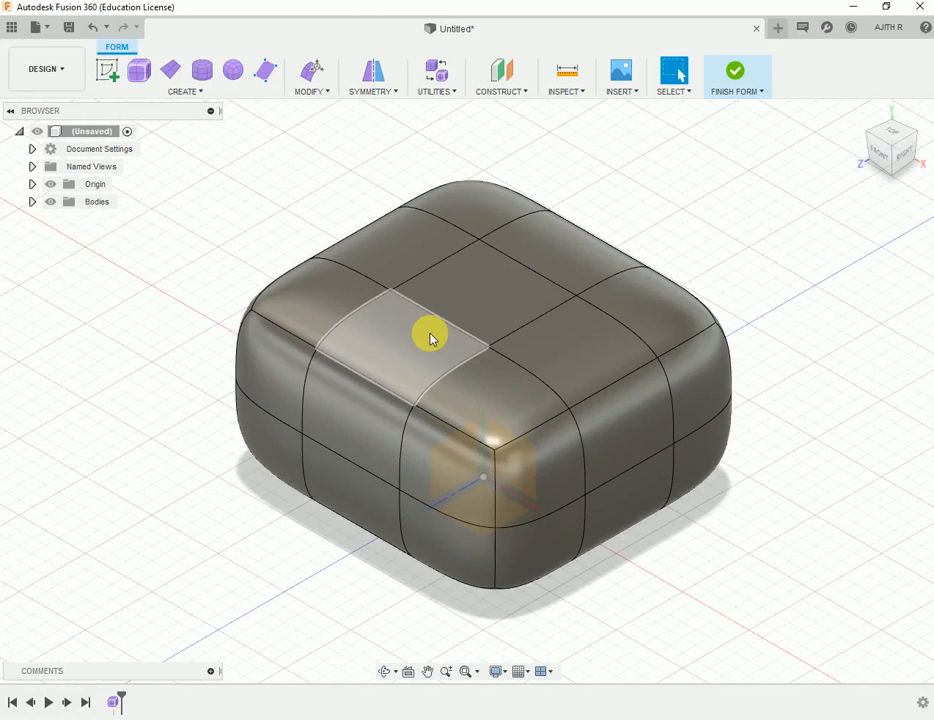
click(431, 338)
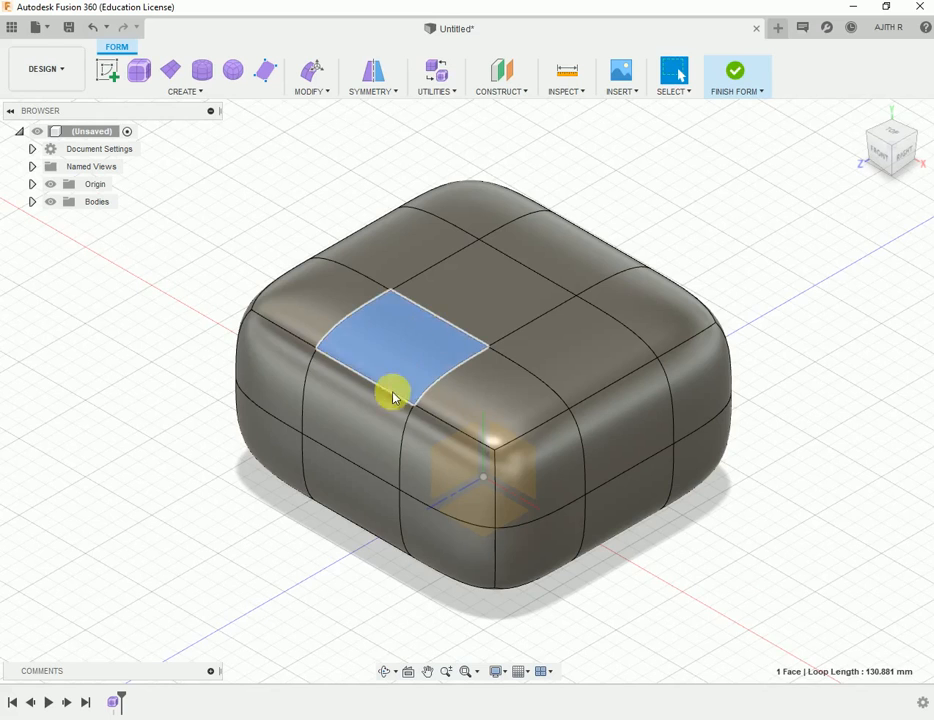
shift+click(345, 420)
shift+click(359, 497)
shift+click(530, 277)
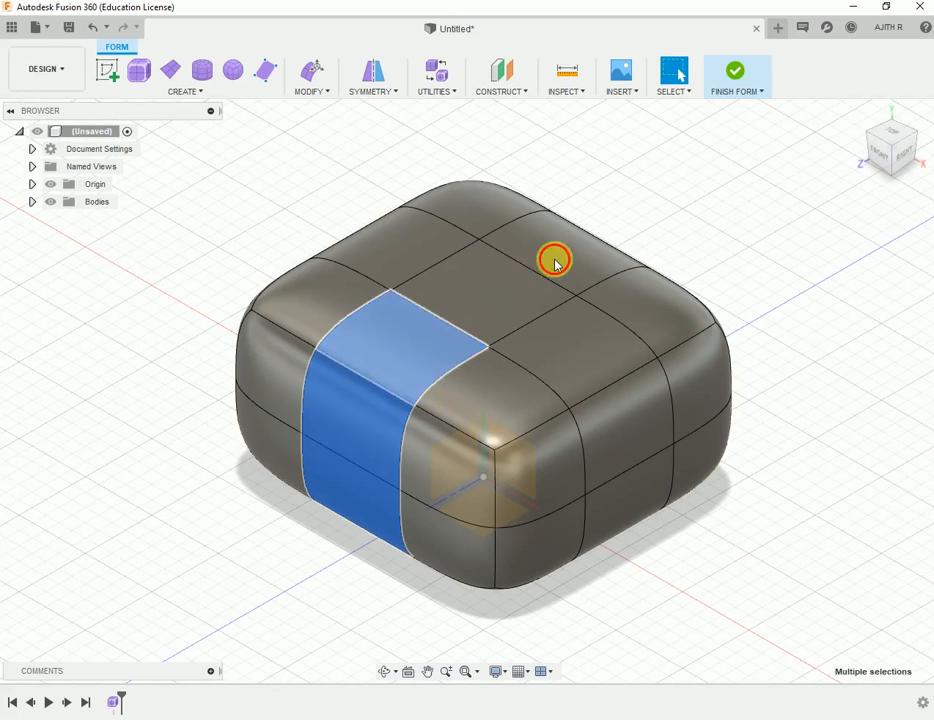
shift+click(554, 259)
shift+middle_drag(517, 407, 455, 488)
shift+click(448, 480)
shift+click(495, 405)
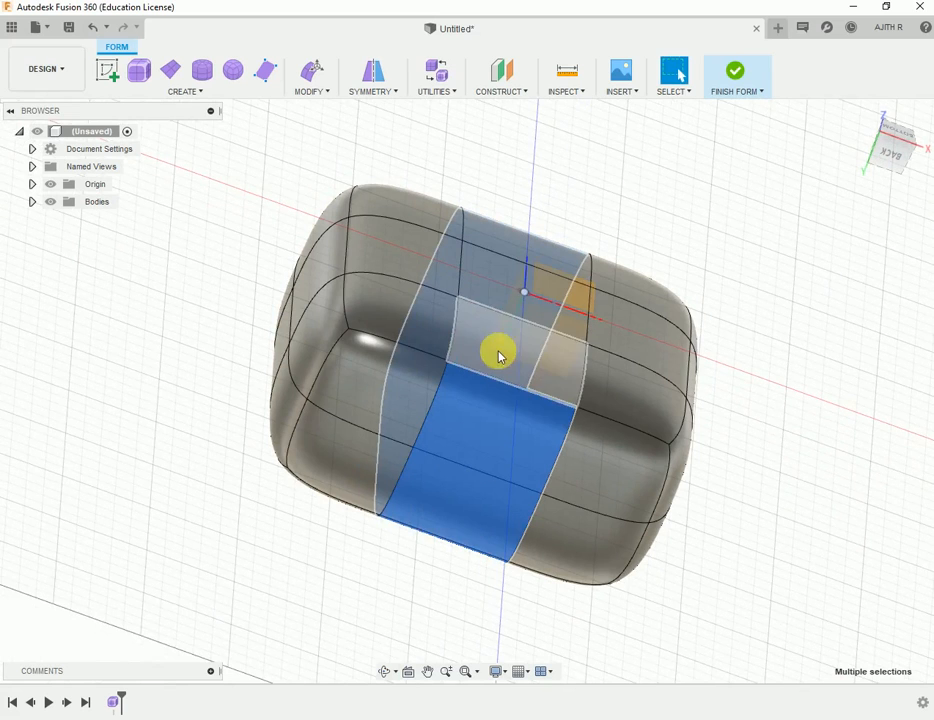
shift+click(497, 320)
shift+click(500, 246)
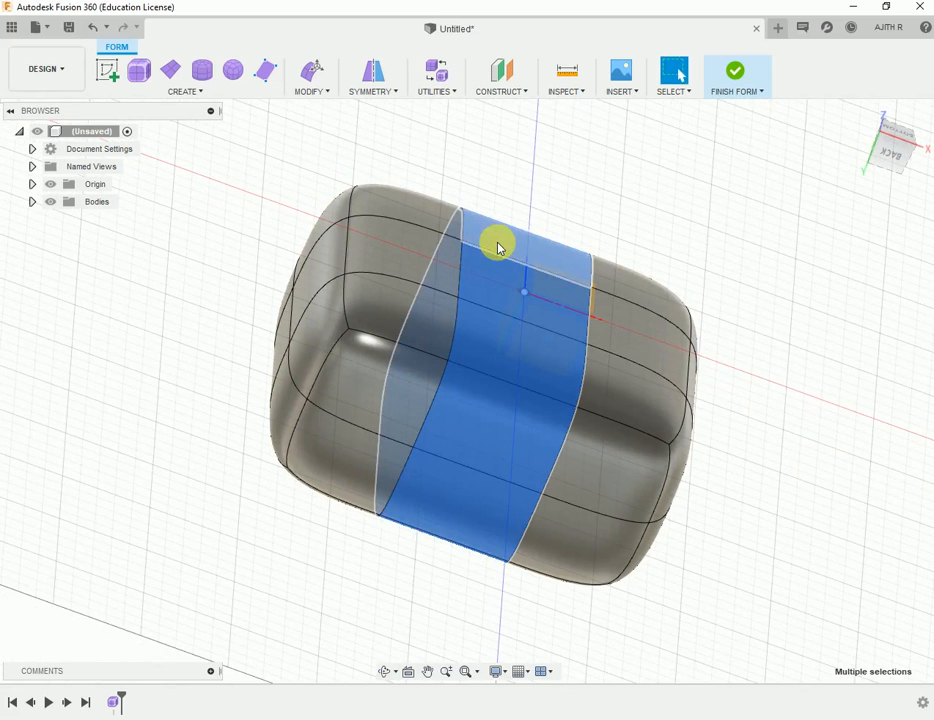
key(Delete)
Set up a Bridge between the facing middle top edges of the two halves as side one and side two.
shift+middle_drag(496, 246, 478, 291)
scroll(492, 290, up, 5)
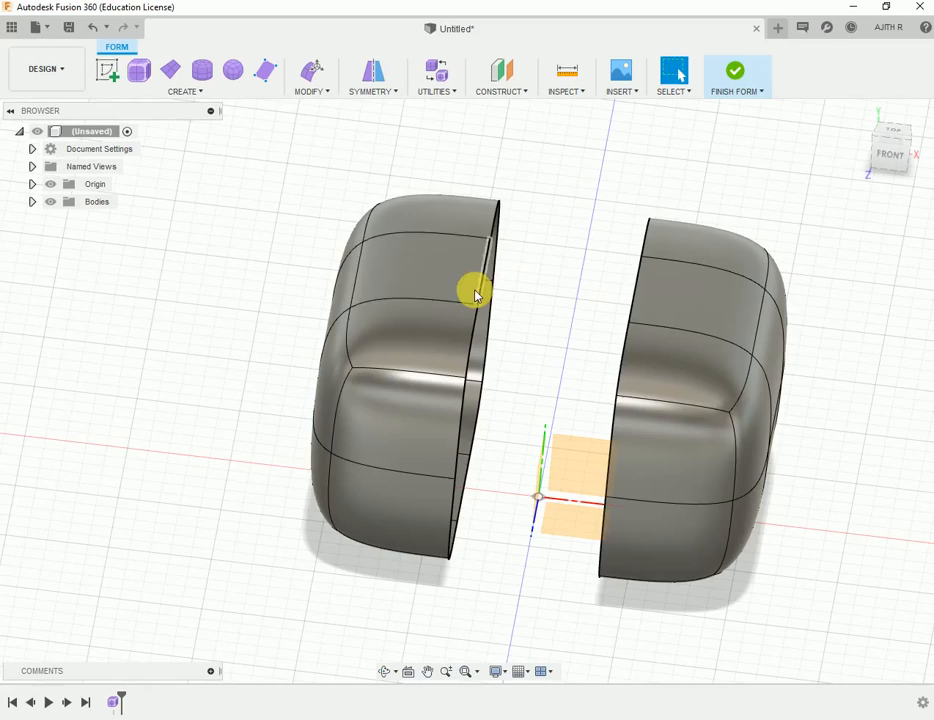
scroll(475, 292, down, 3)
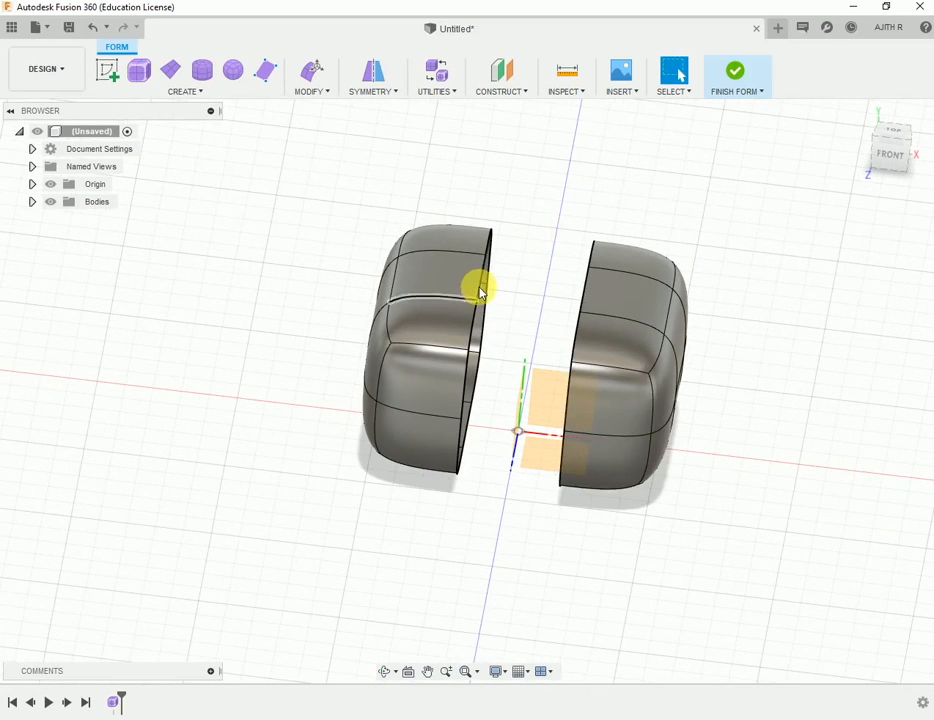
scroll(480, 292, up, 3)
shift+middle_drag(480, 292, 463, 277)
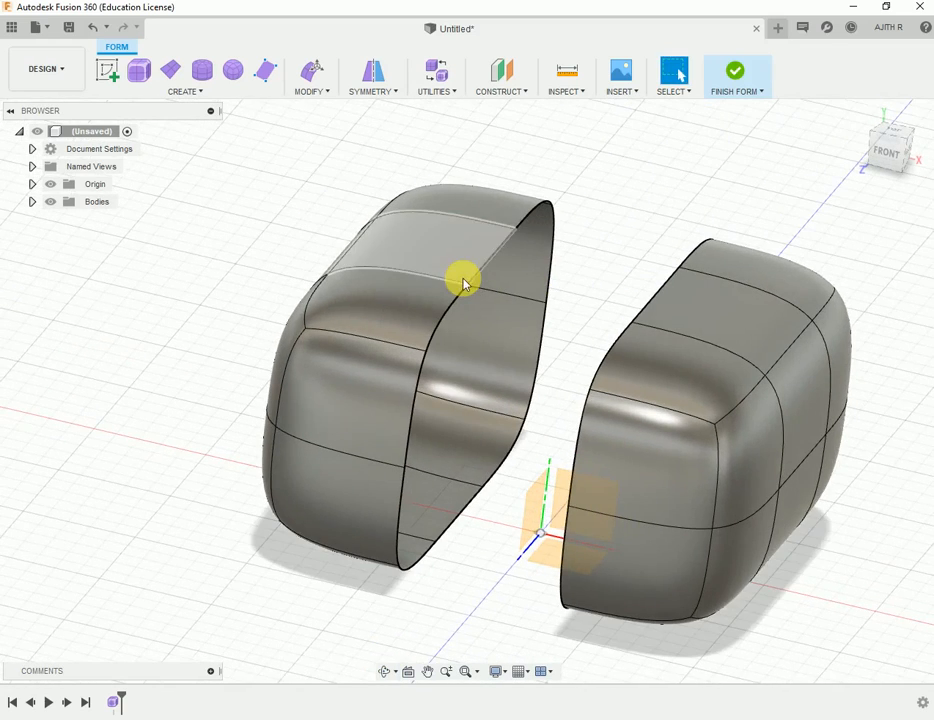
click(316, 90)
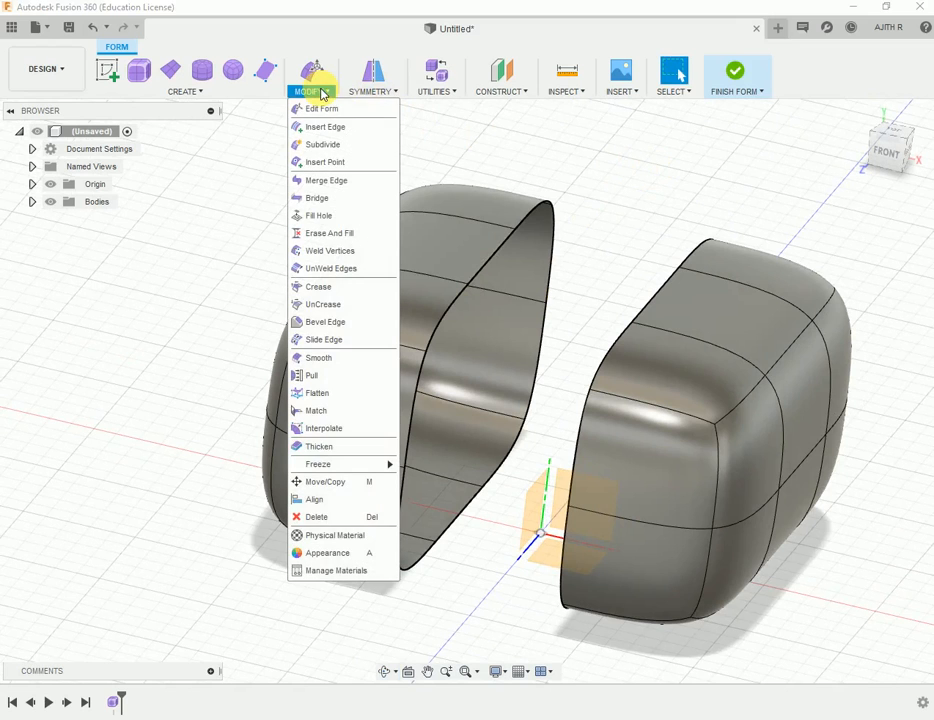
click(331, 198)
scroll(329, 194, up, 4)
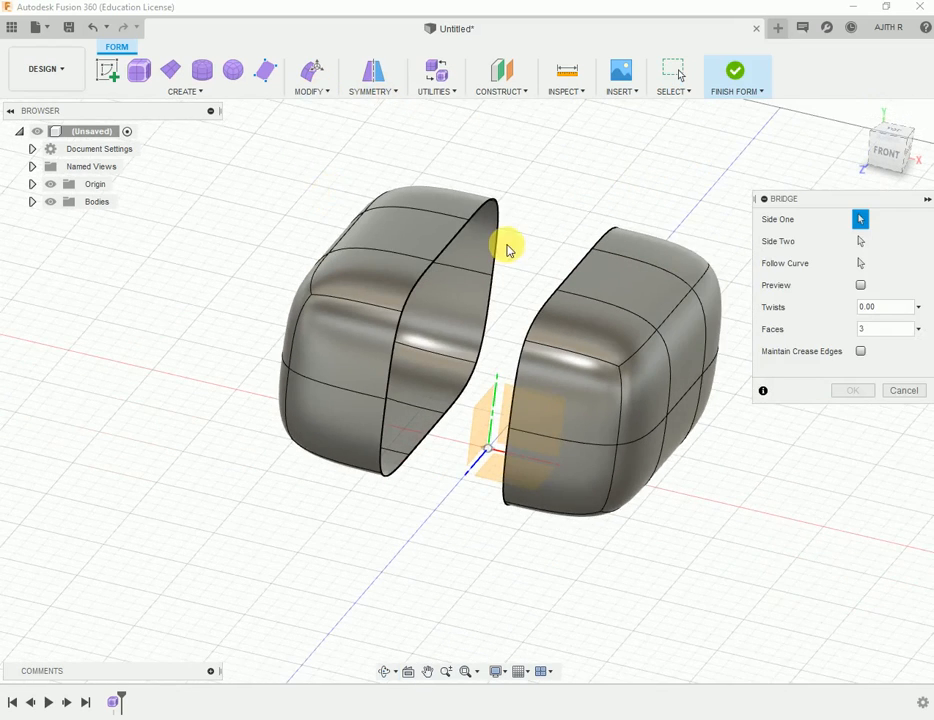
scroll(445, 238, up, 2)
scroll(432, 240, up, 5)
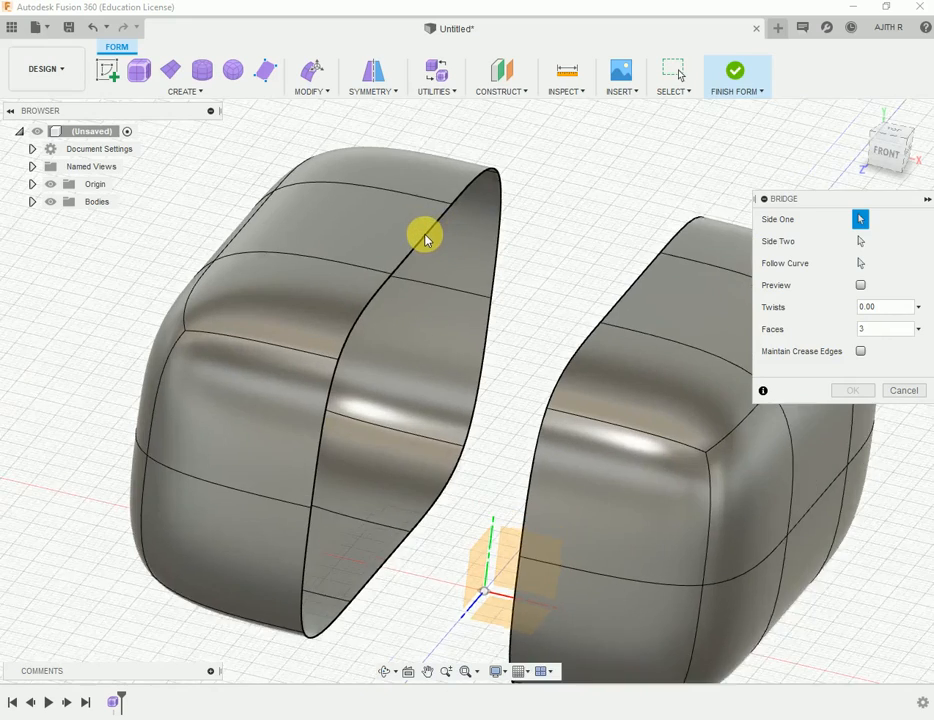
scroll(427, 242, down, 4)
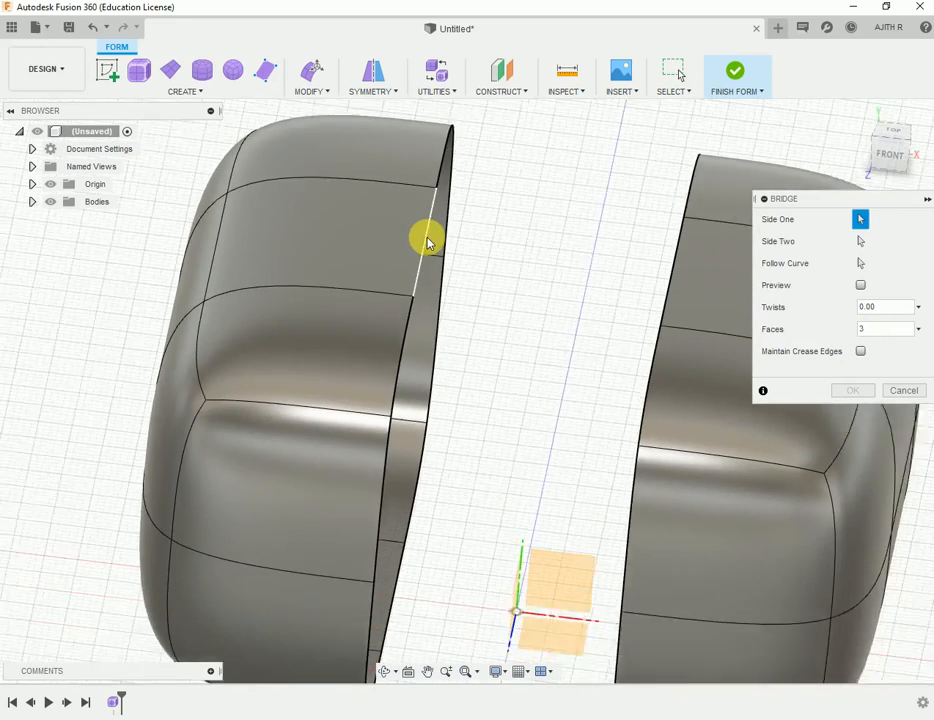
click(859, 242)
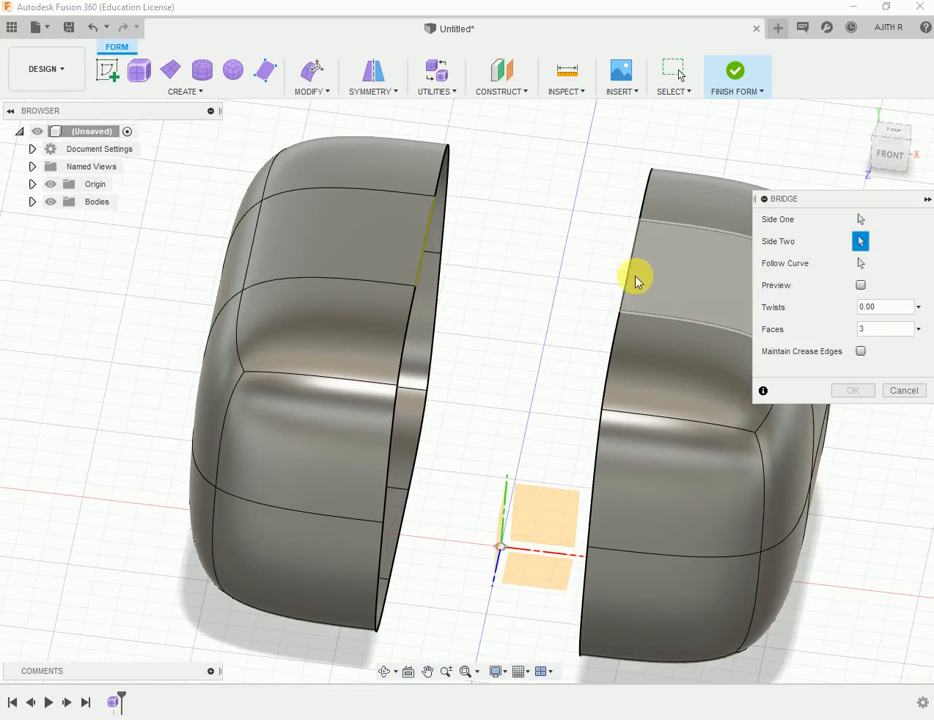
click(627, 279)
Turn on the bridge preview and inspect the span between the two selected edges.
shift+middle_drag(600, 281, 563, 277)
scroll(428, 288, up, 2)
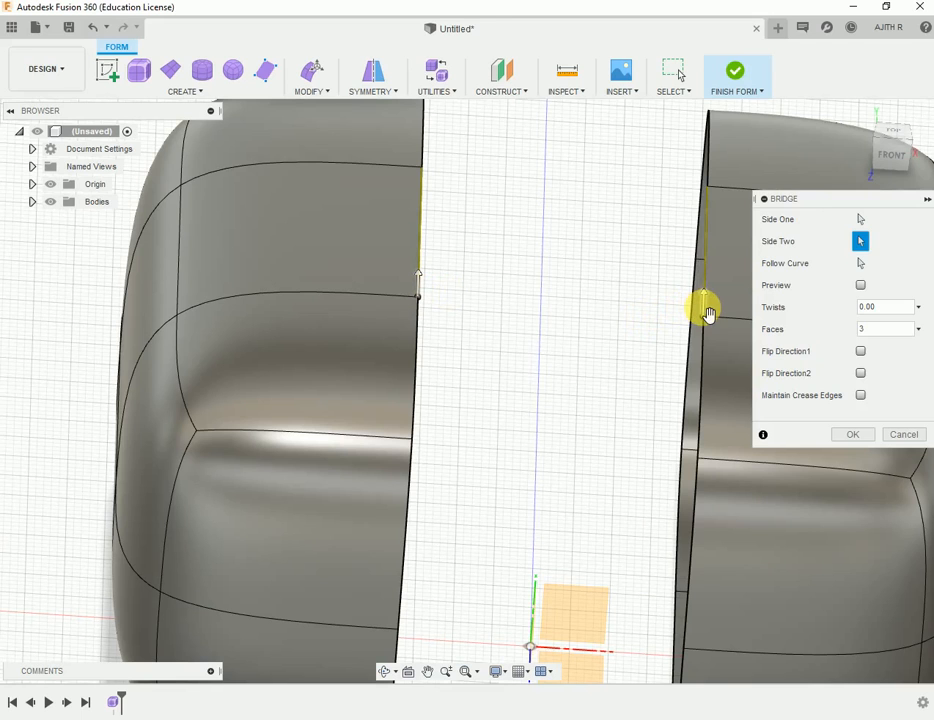
shift+middle_drag(640, 296, 562, 326)
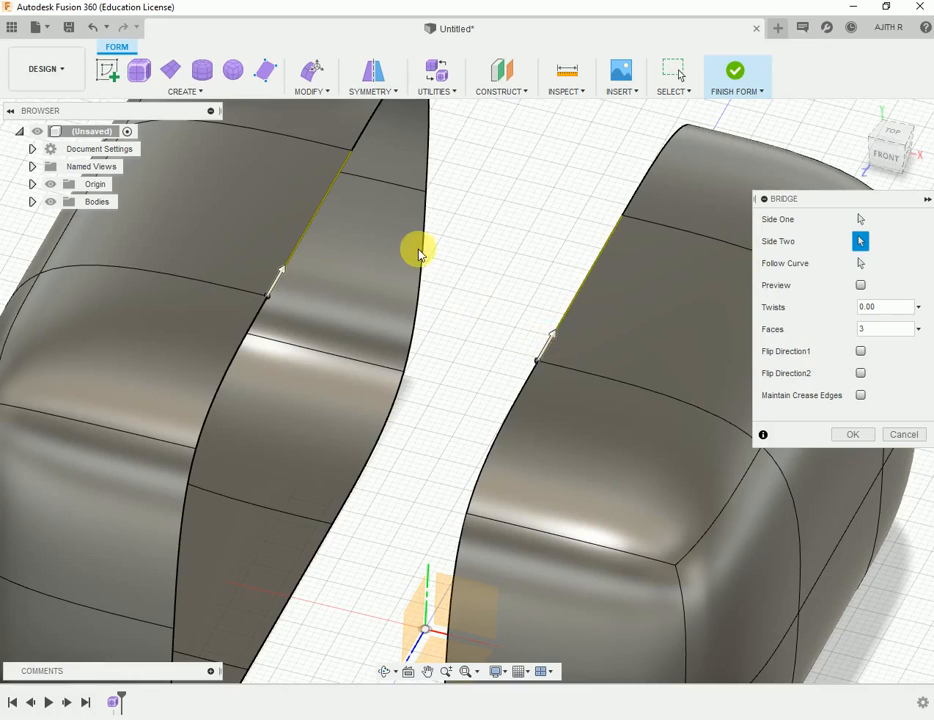
scroll(419, 252, down, 3)
shift+middle_drag(442, 258, 611, 291)
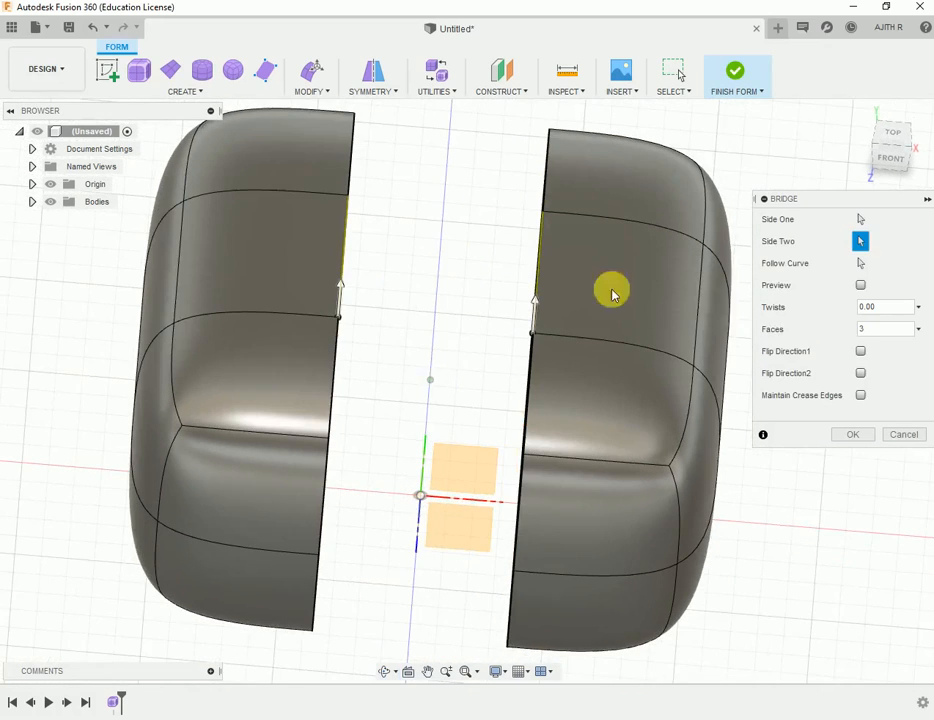
click(860, 285)
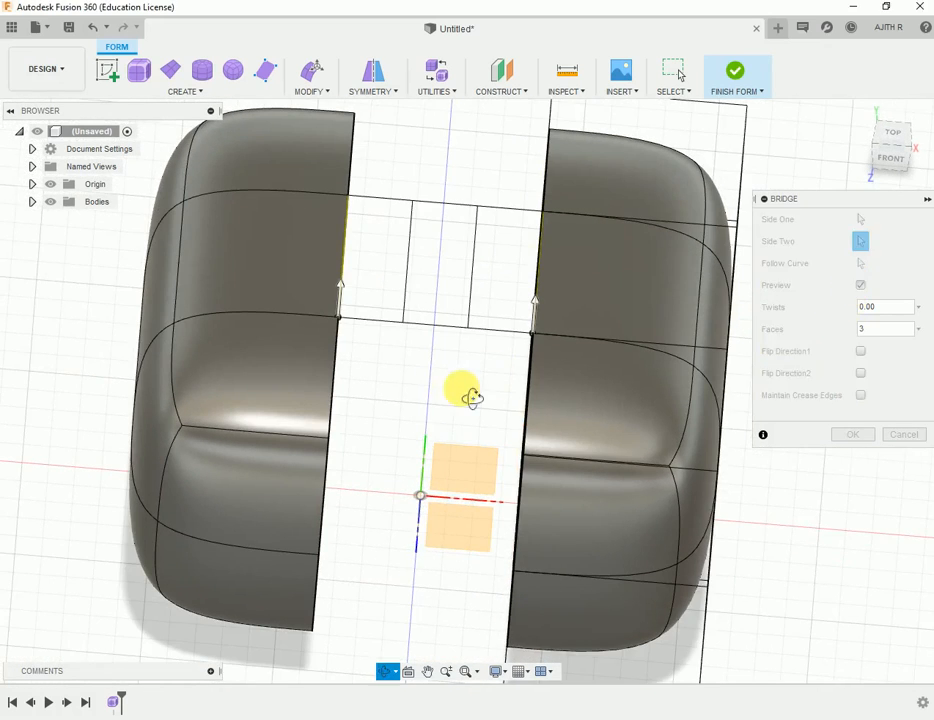
shift+middle_drag(471, 397, 448, 327)
scroll(450, 330, up, 3)
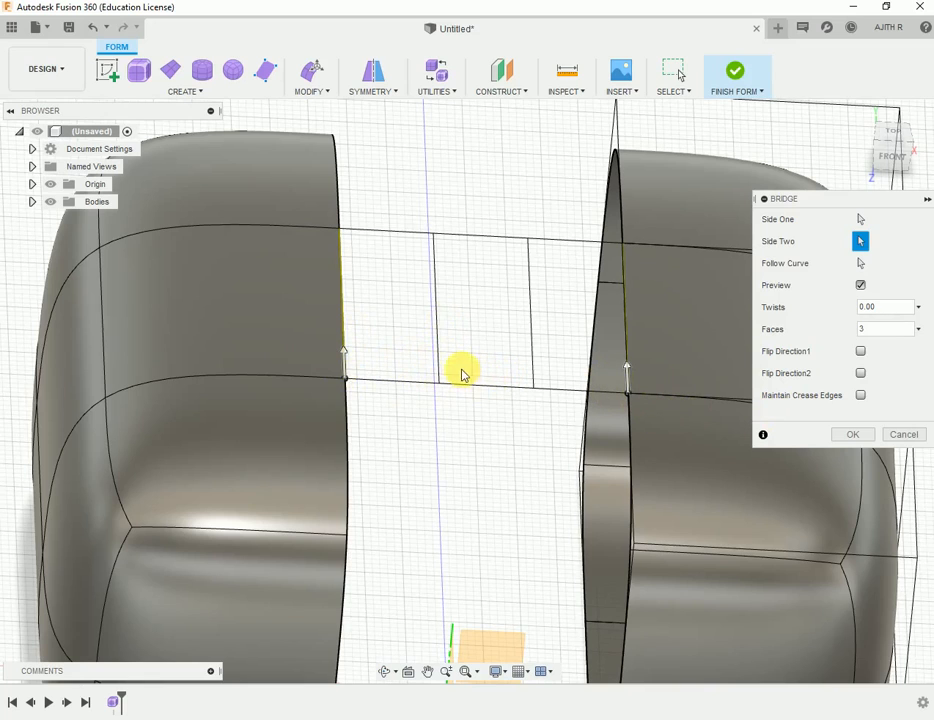
shift+middle_drag(462, 372, 483, 370)
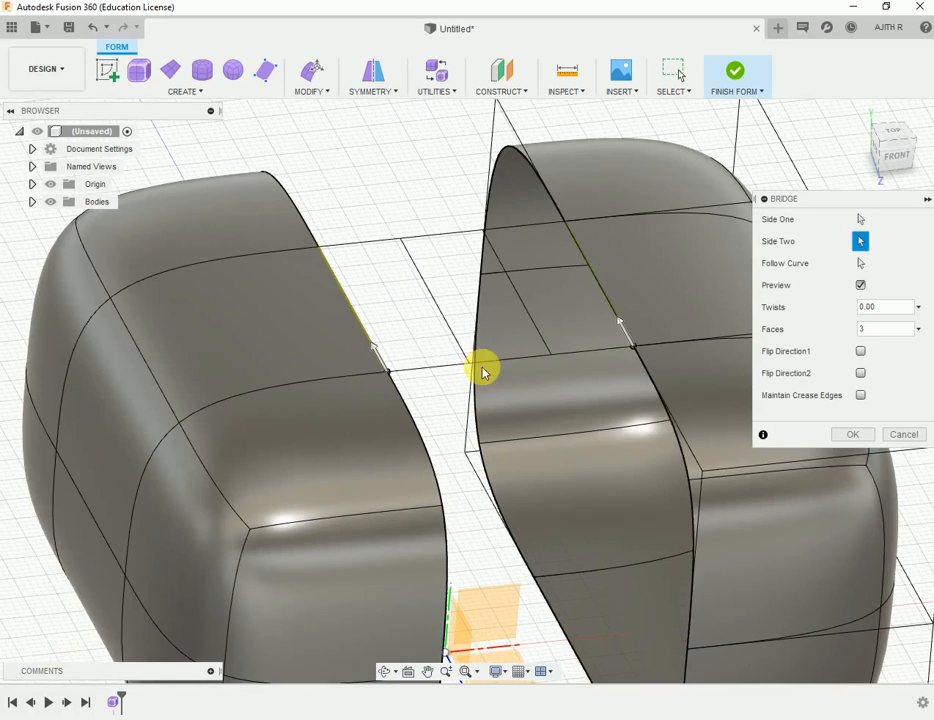
Flip the bridge's direction on side one and set its twists to 0.25.
click(385, 358)
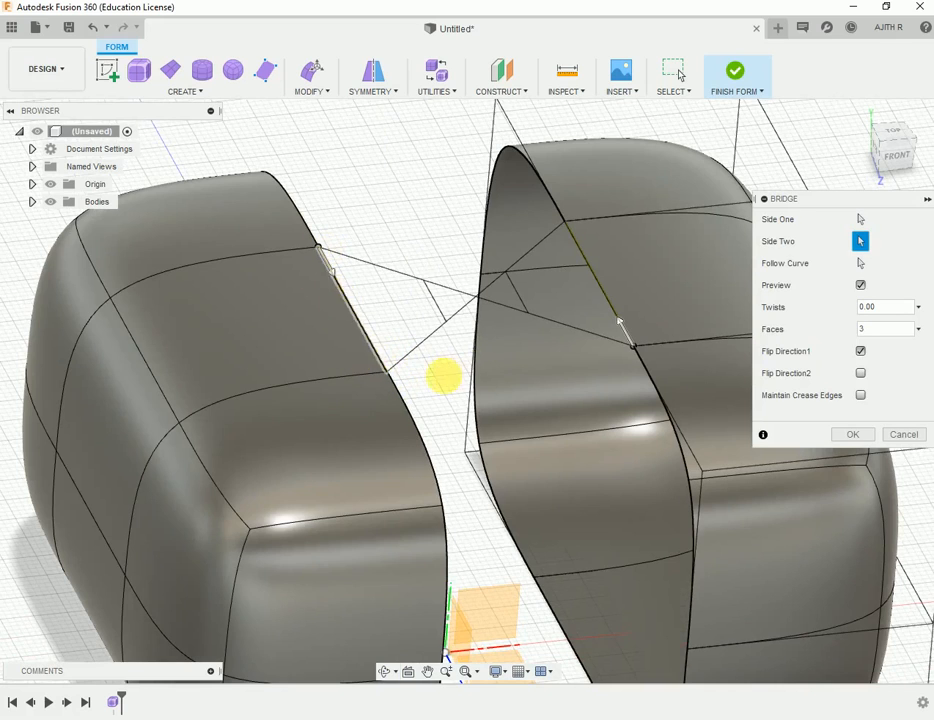
shift+middle_drag(442, 375, 423, 400)
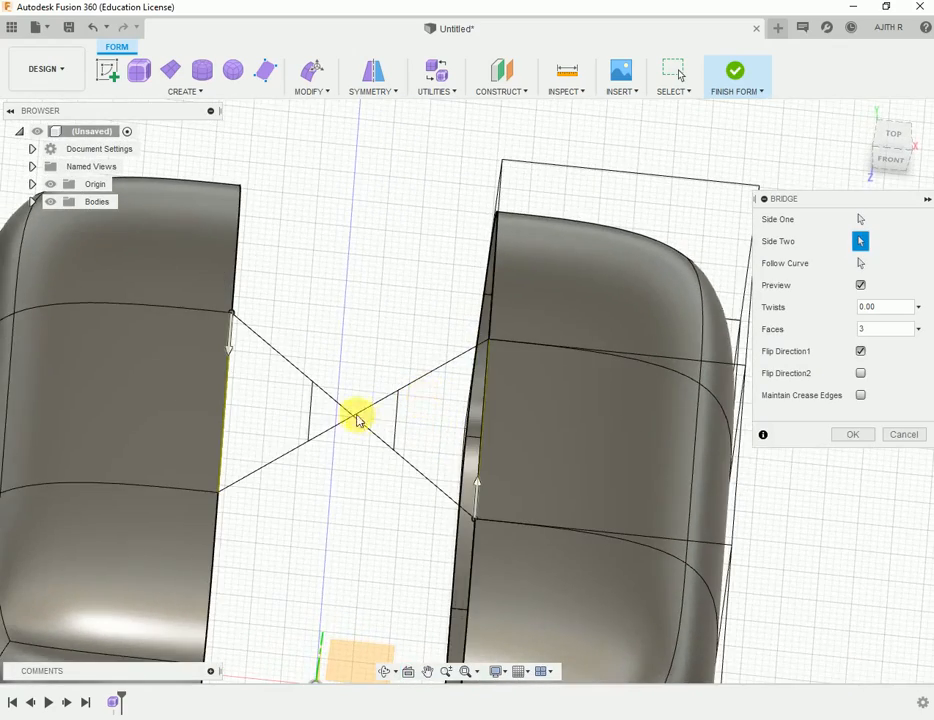
mouse_move(359, 417)
shift+middle_down()
mouse_move(417, 407)
mouse_move(440, 415)
mouse_move(359, 438)
shift+middle_up()
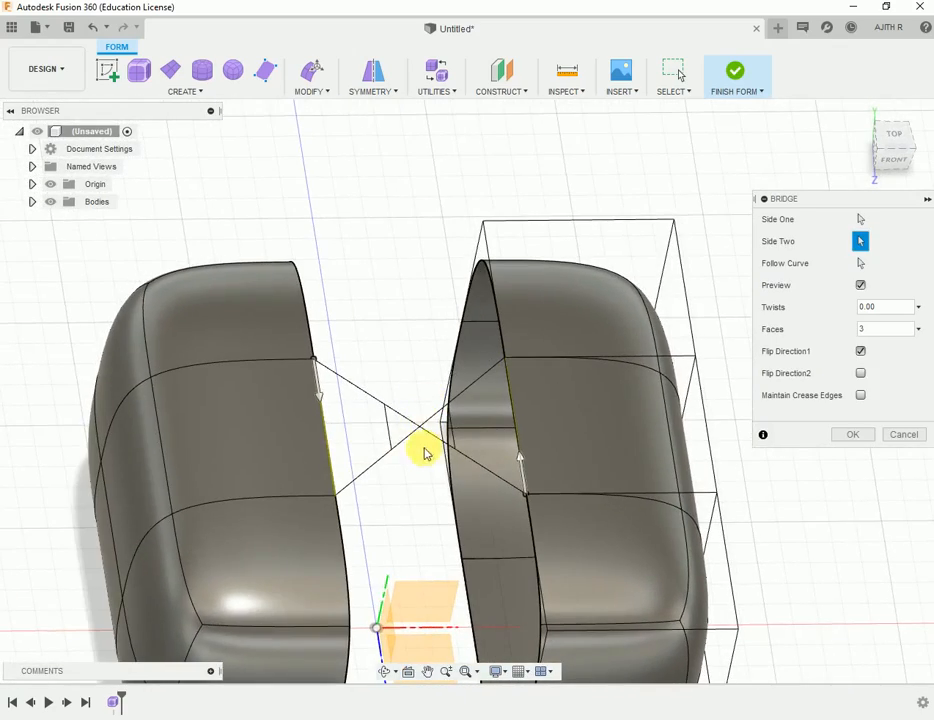
scroll(409, 449, up, 3)
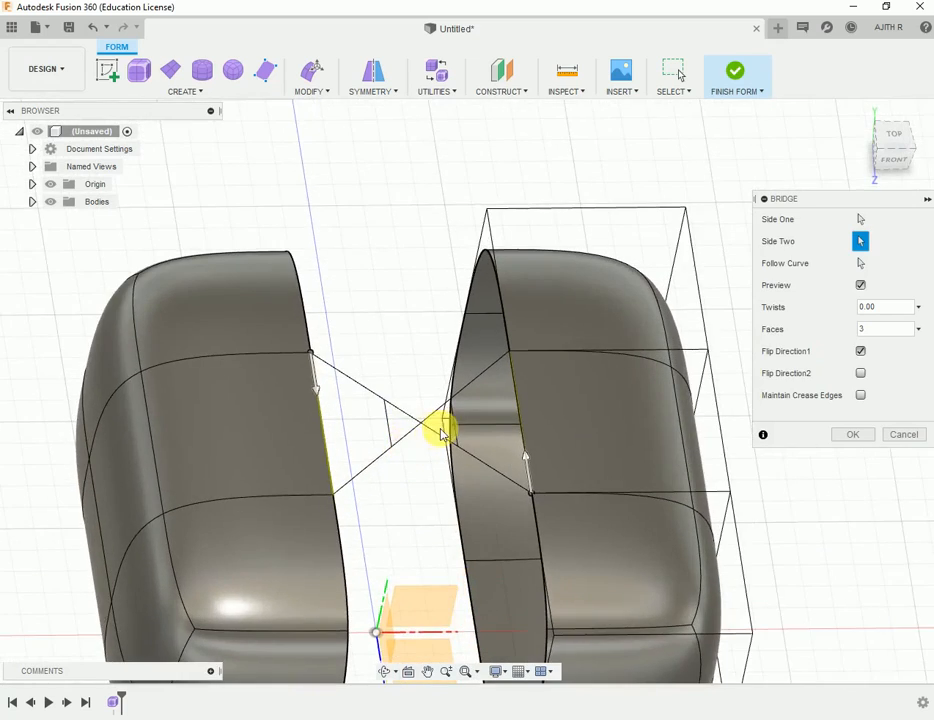
shift+middle_drag(441, 430, 423, 375)
scroll(410, 358, up, 5)
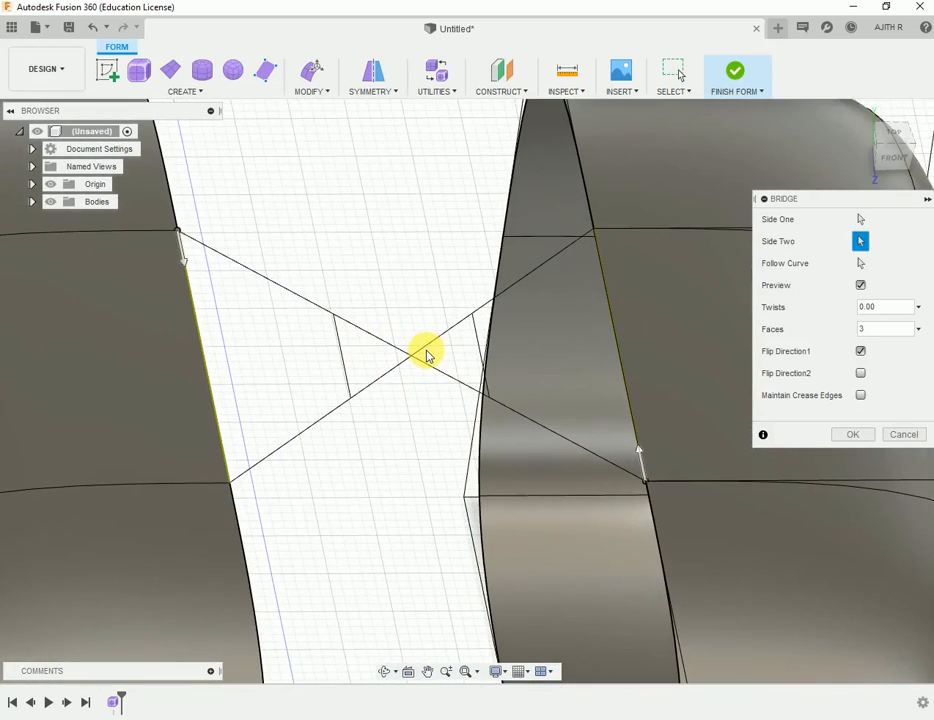
scroll(426, 355, down, 3)
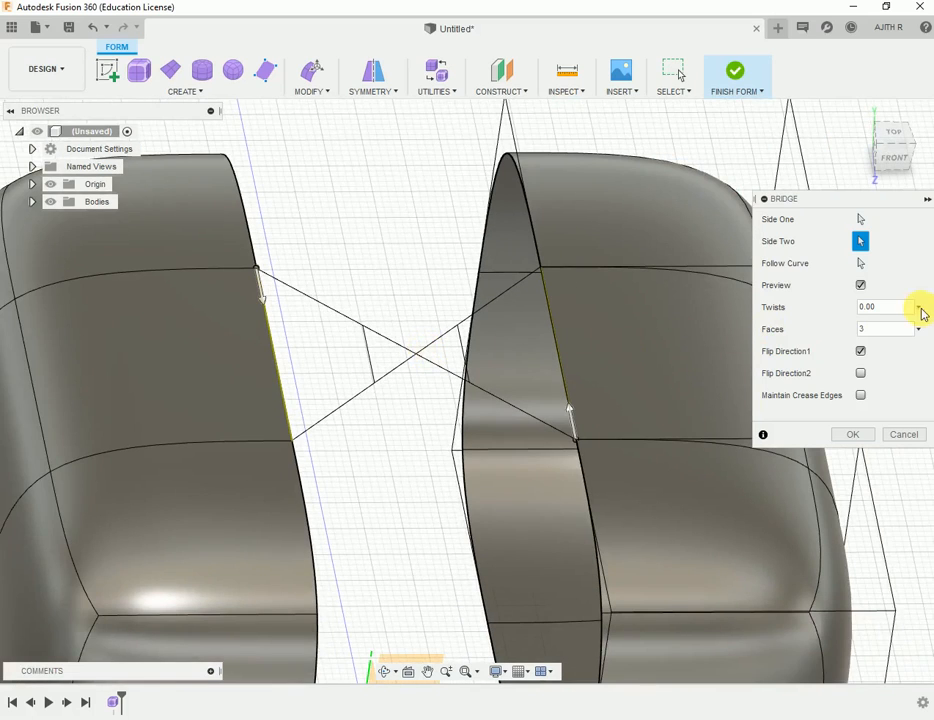
click(871, 309)
click(885, 312)
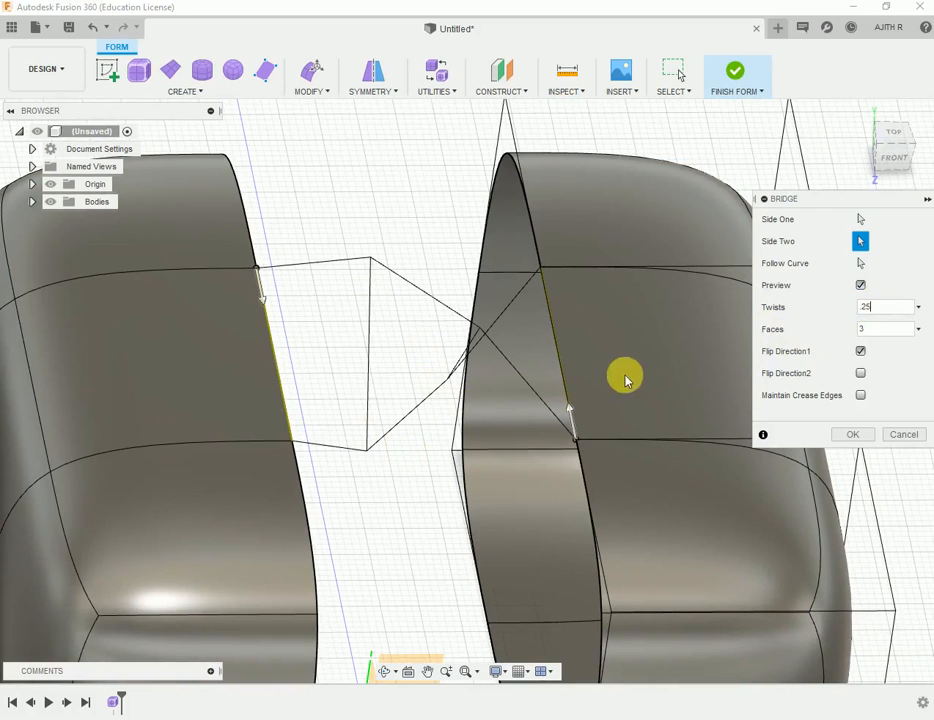
Flip the bridge's side one direction back and set the twists to 0.5.
click(265, 302)
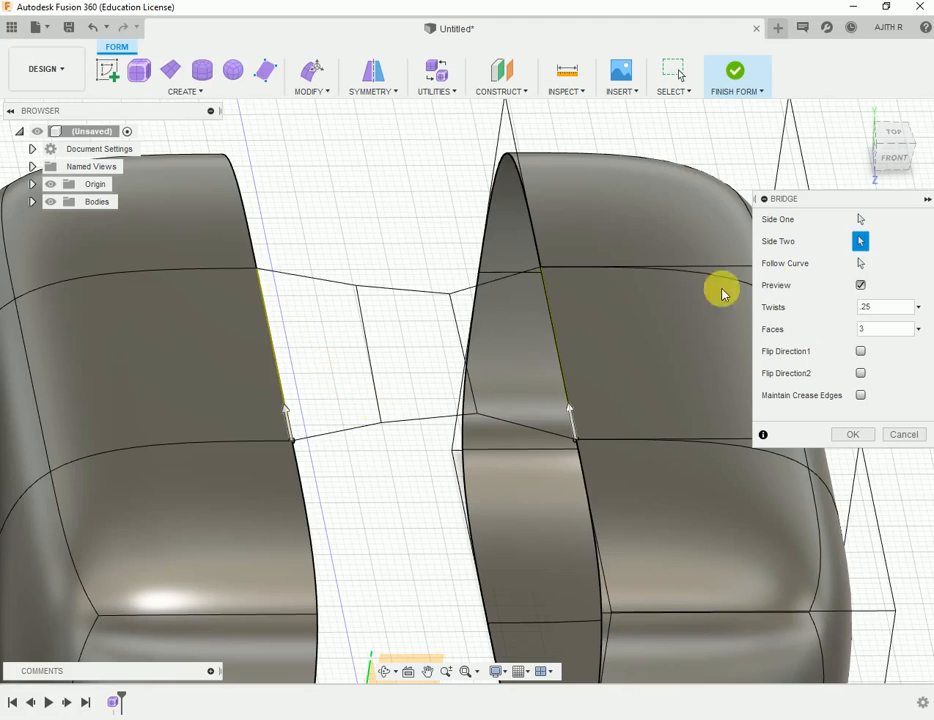
click(884, 308)
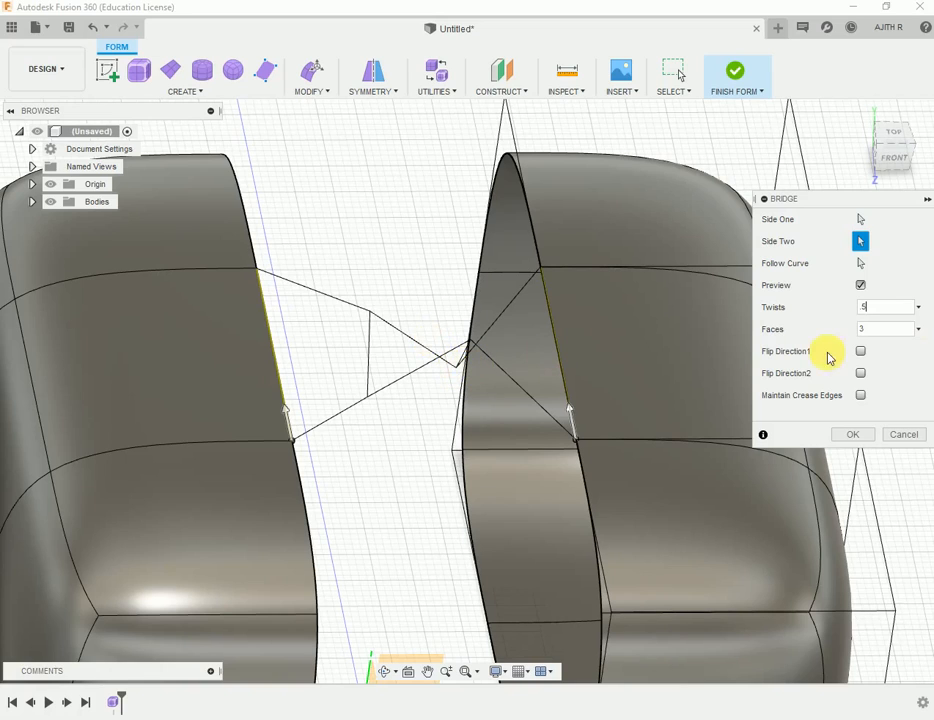
Reset the bridge's twists to 0 and set its faces to 4, inspecting the previewed divisions.
click(880, 307)
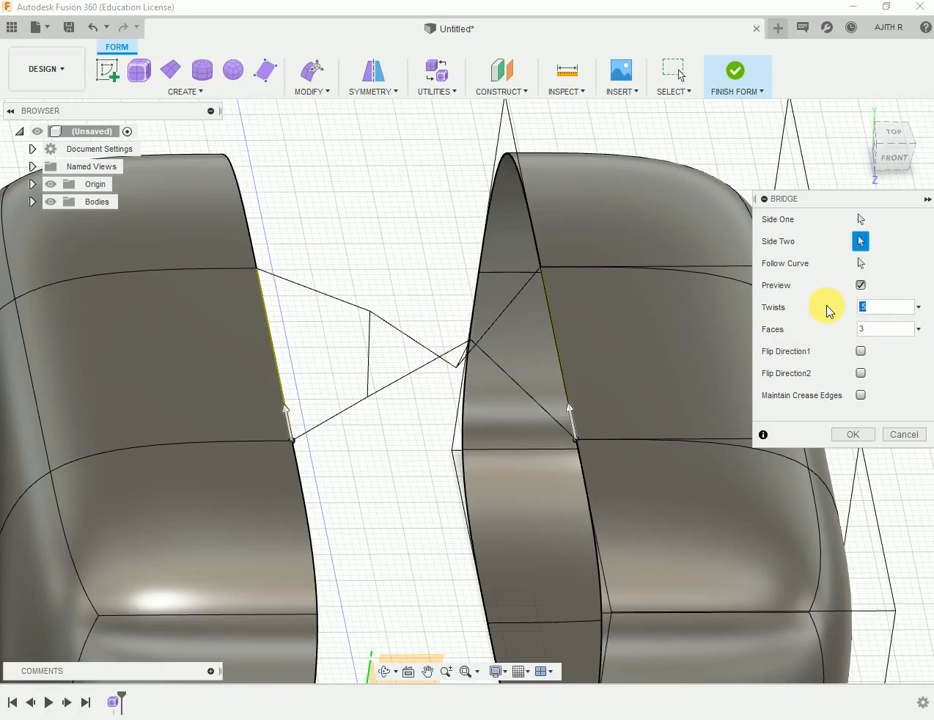
text(0)
click(876, 328)
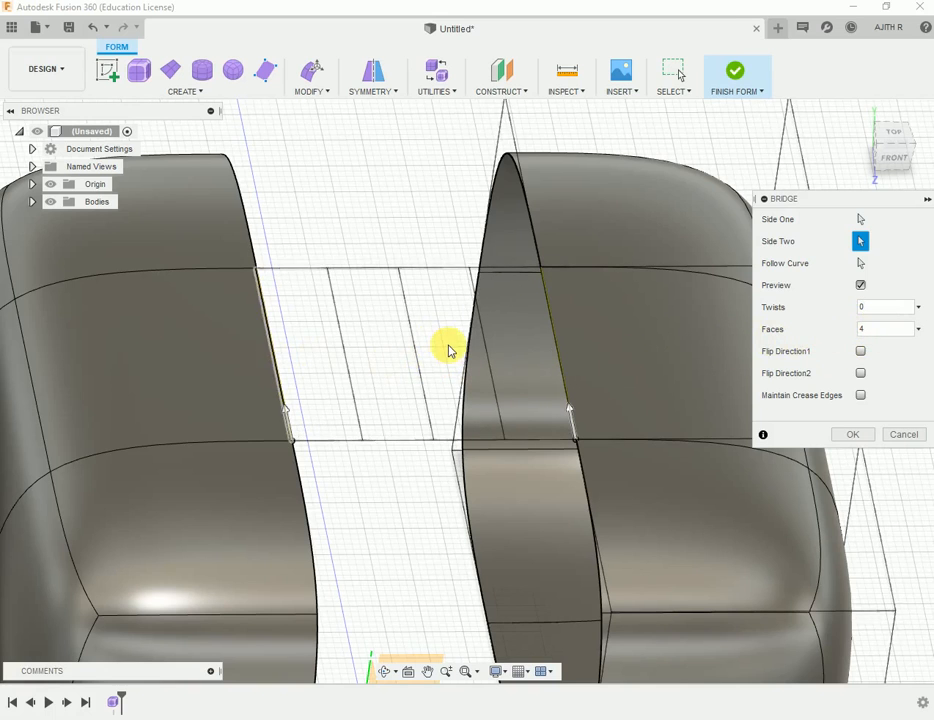
scroll(390, 354, down, 3)
scroll(334, 334, up, 4)
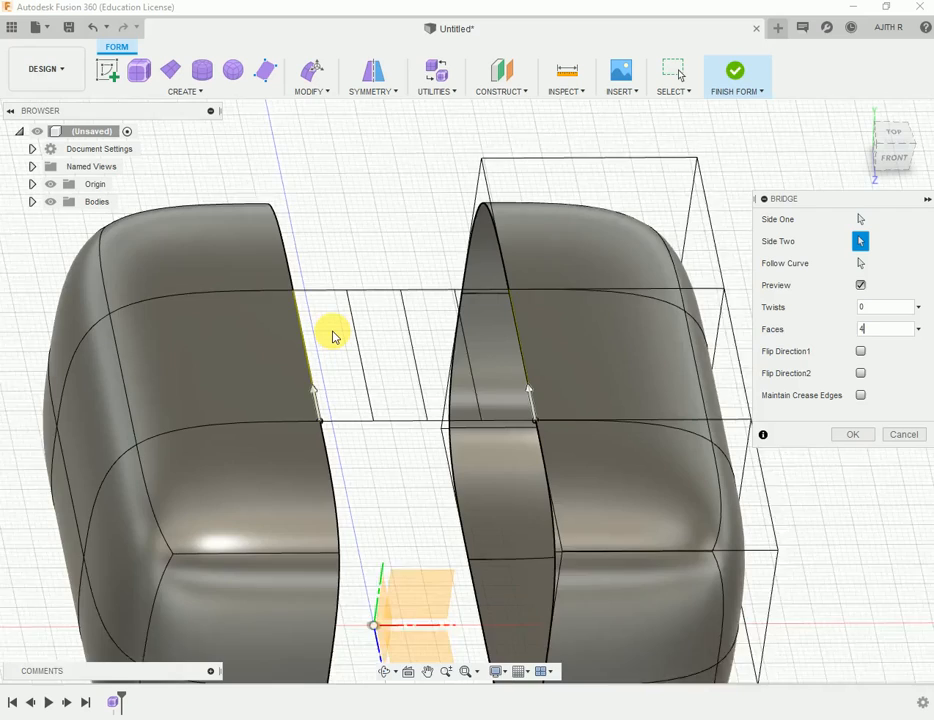
scroll(334, 334, up, 4)
scroll(334, 334, down, 2)
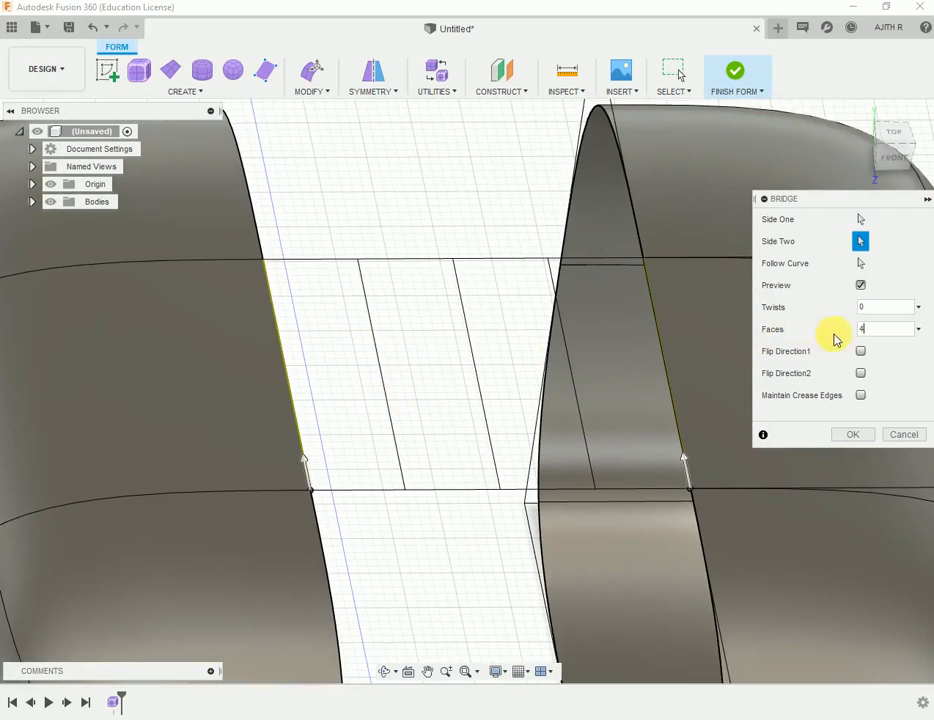
Set the bridge's faces to 6 and try flipping side one's direction on and off.
click(873, 330)
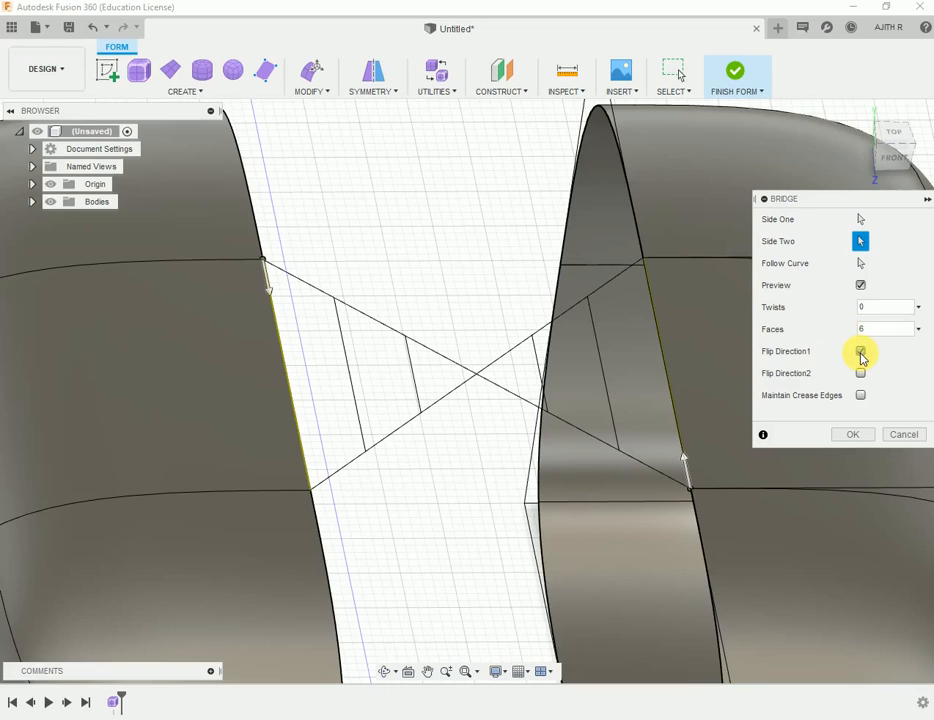
click(861, 353)
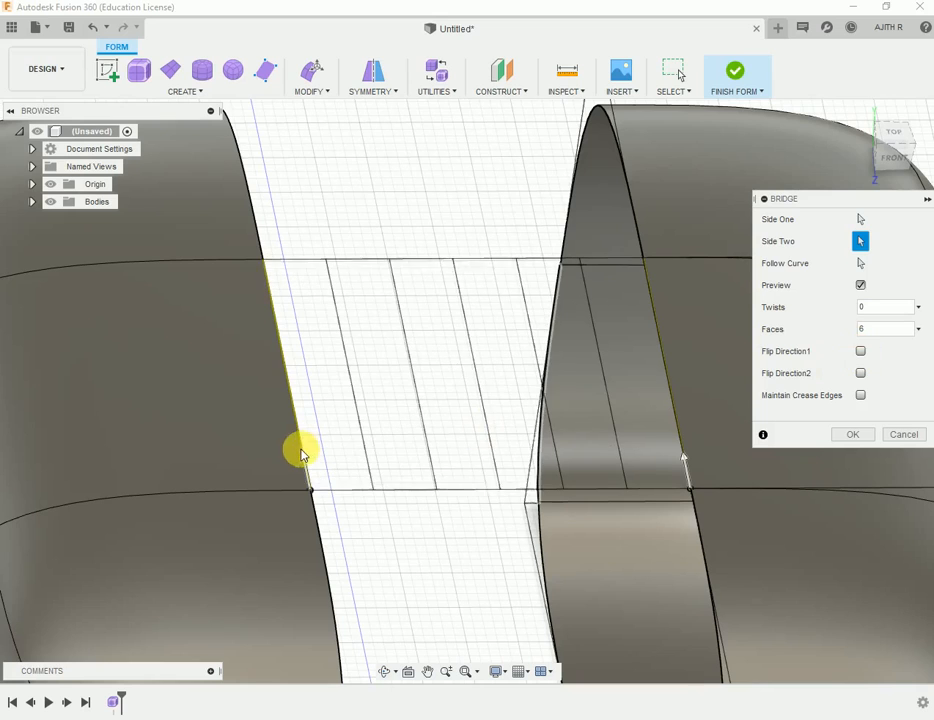
click(307, 460)
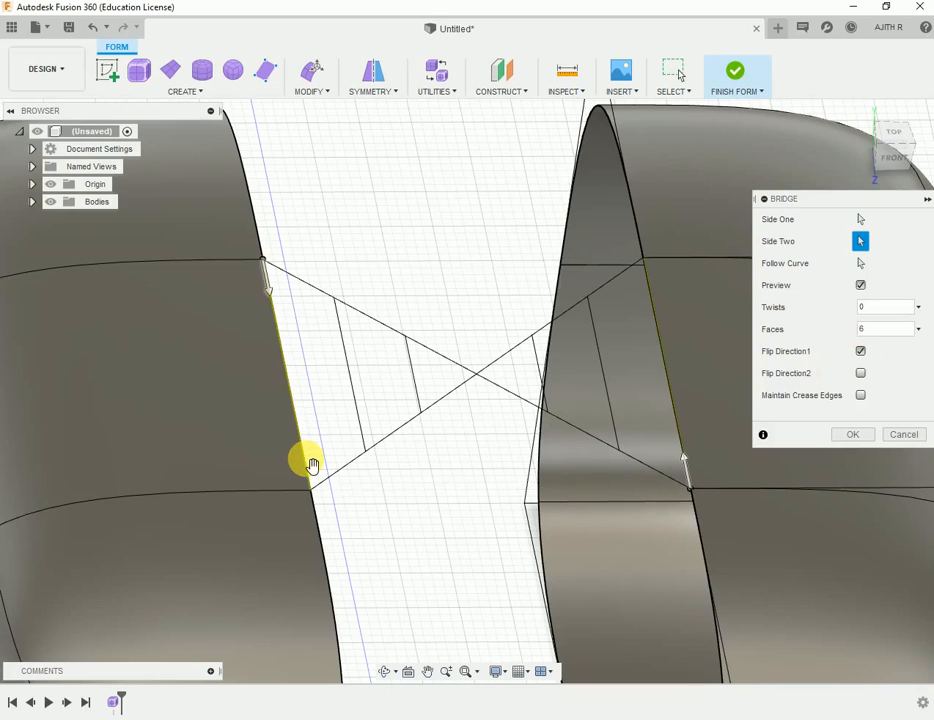
click(272, 293)
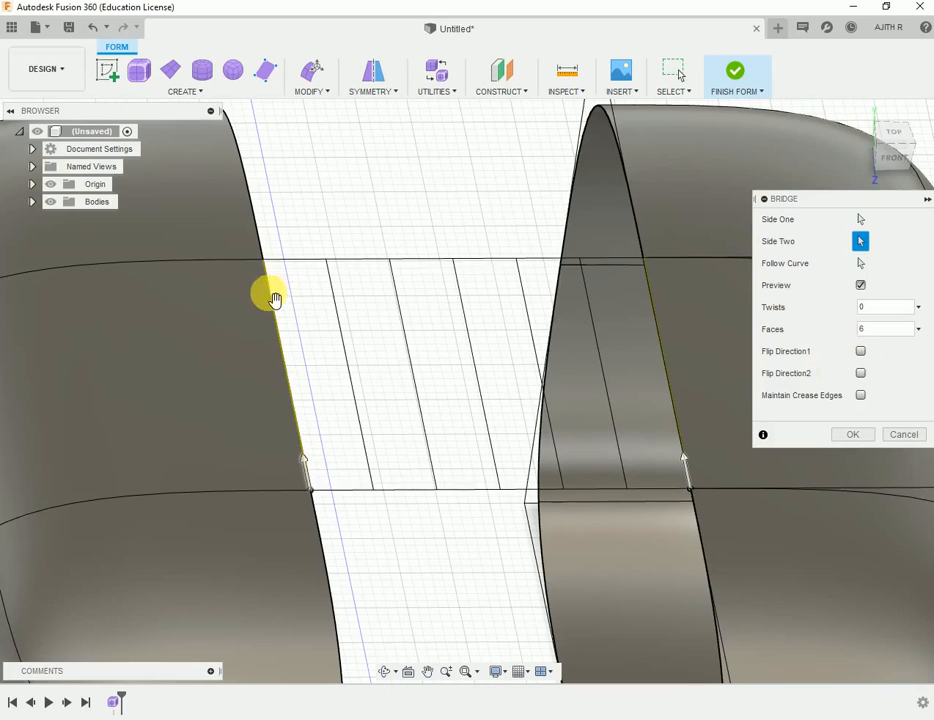
click(309, 473)
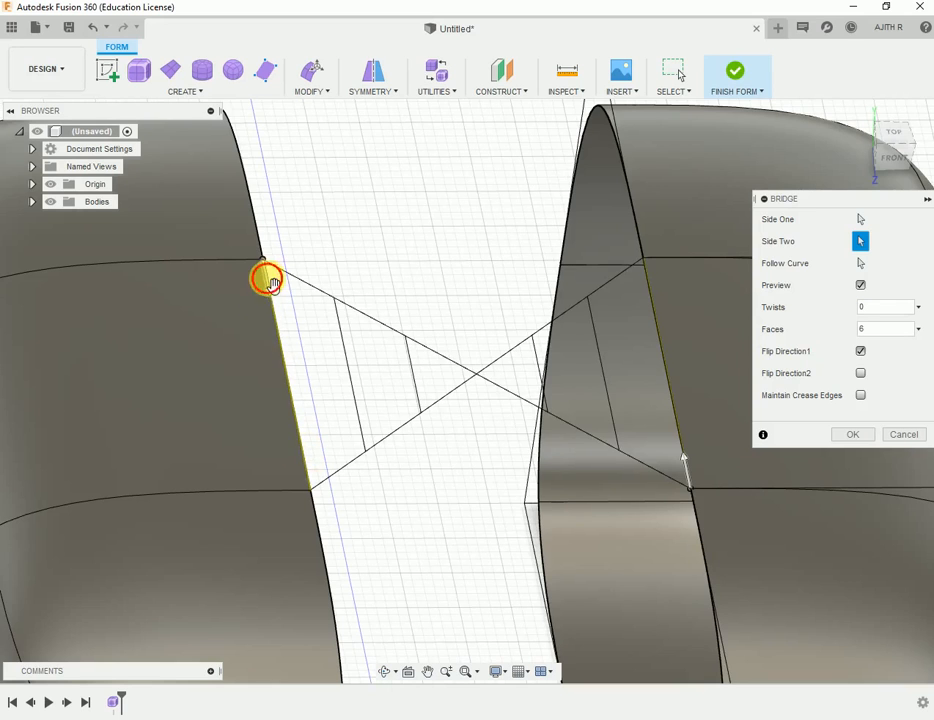
click(266, 279)
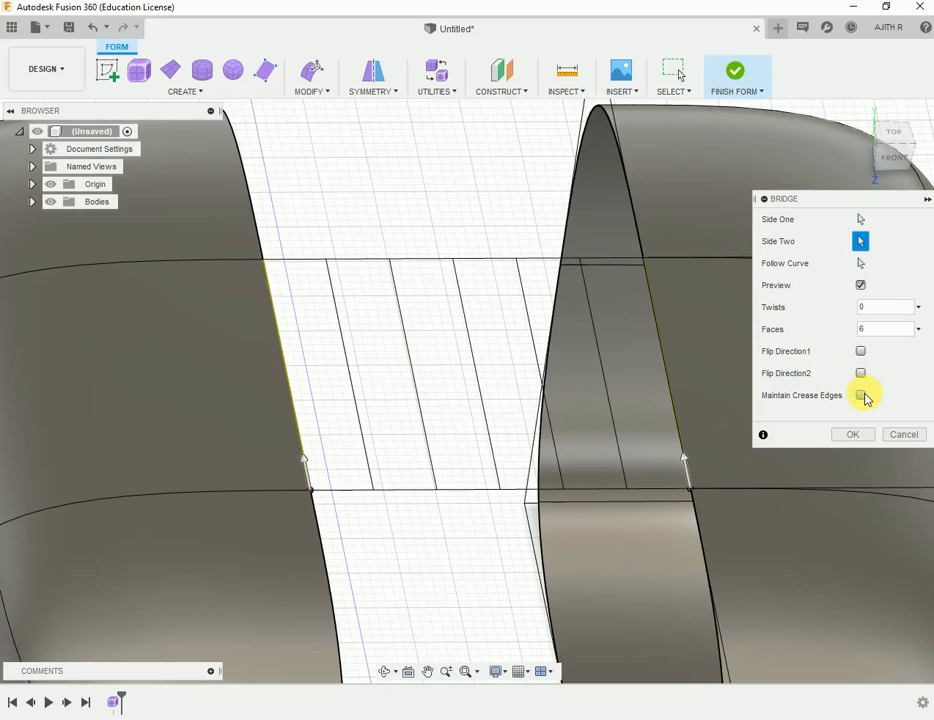
Create the six-face bridge between the two halves, inspect its blended shape, and undo it.
scroll(344, 339, down, 3)
shift+middle_drag(344, 339, 348, 352)
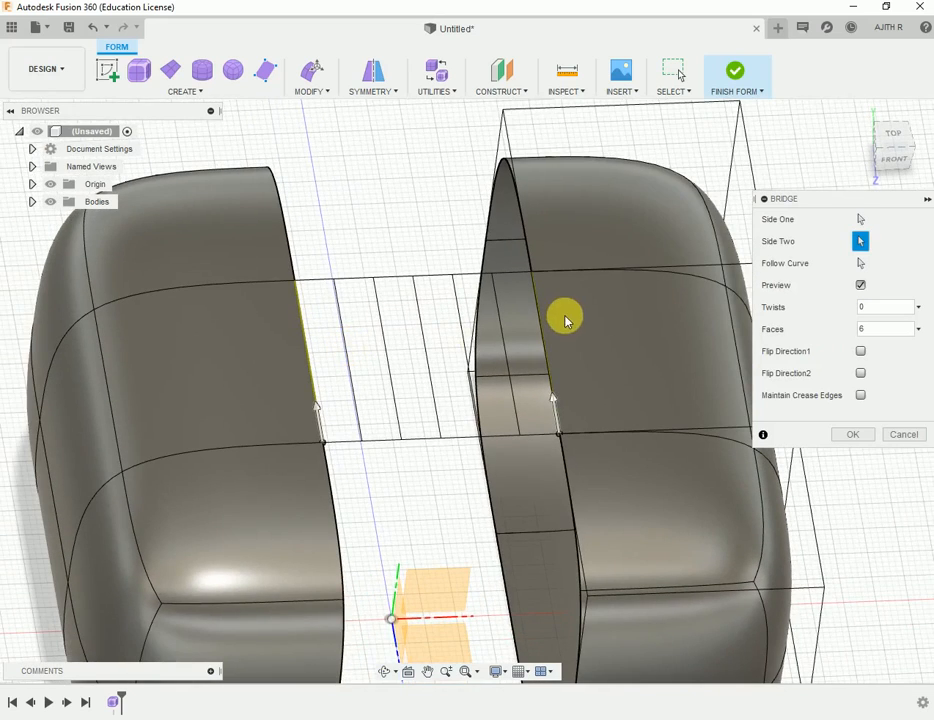
click(850, 436)
scroll(797, 392, down, 3)
shift+middle_drag(814, 393, 791, 382)
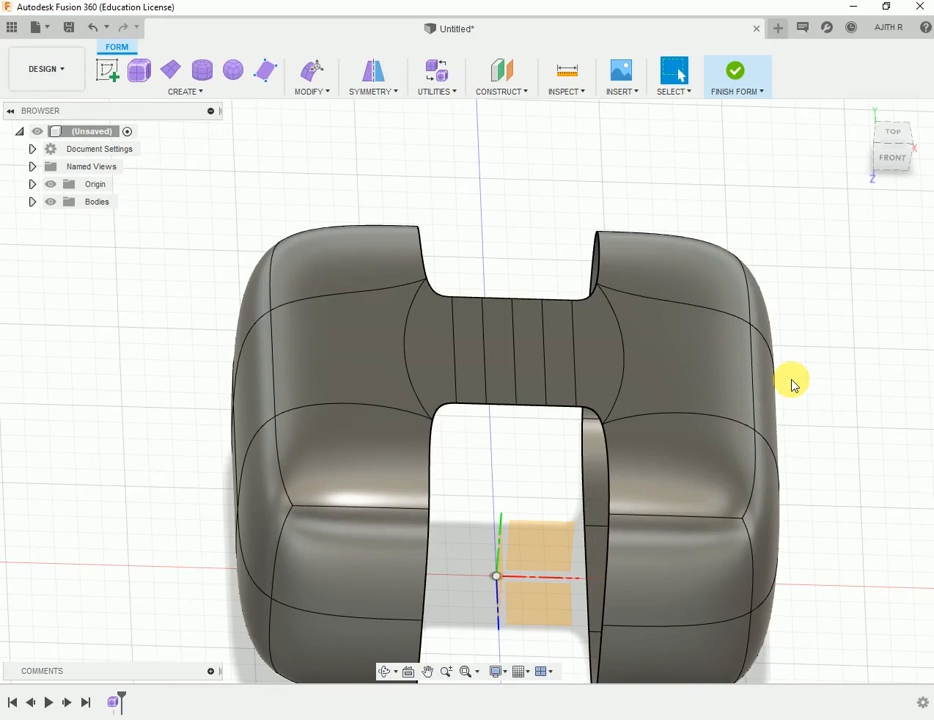
shift+middle_drag(792, 385, 806, 386)
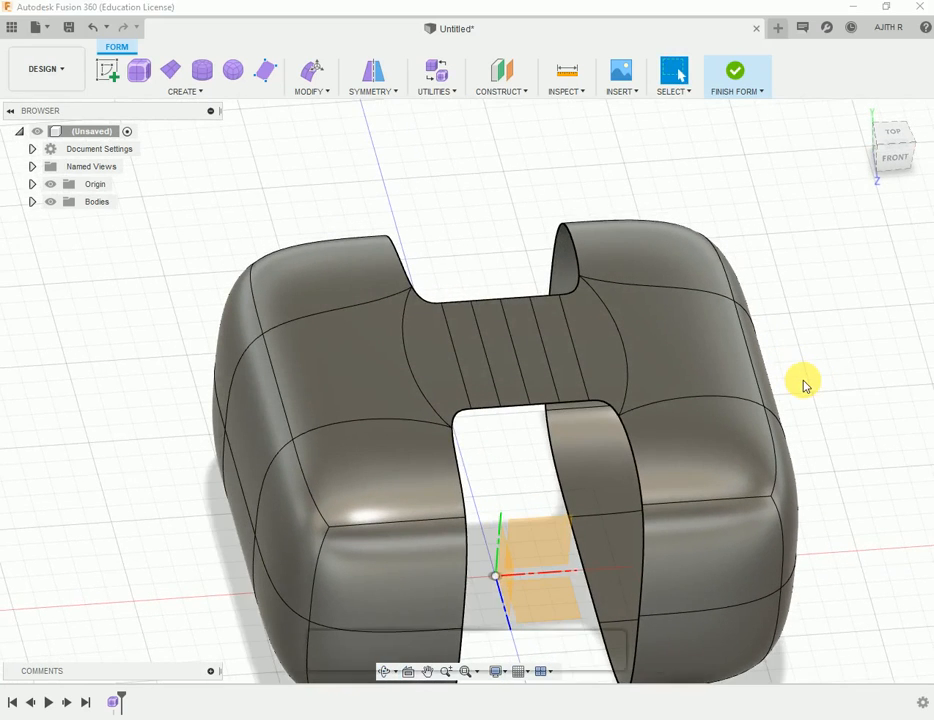
scroll(806, 385, down, 2)
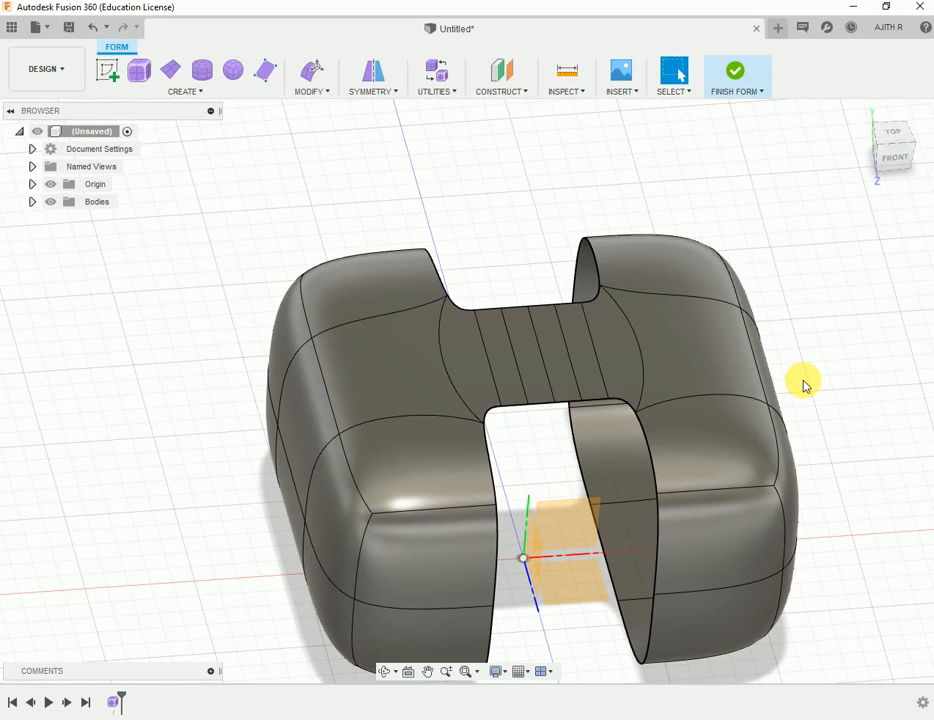
scroll(619, 367, down, 3)
scroll(563, 360, up, 2)
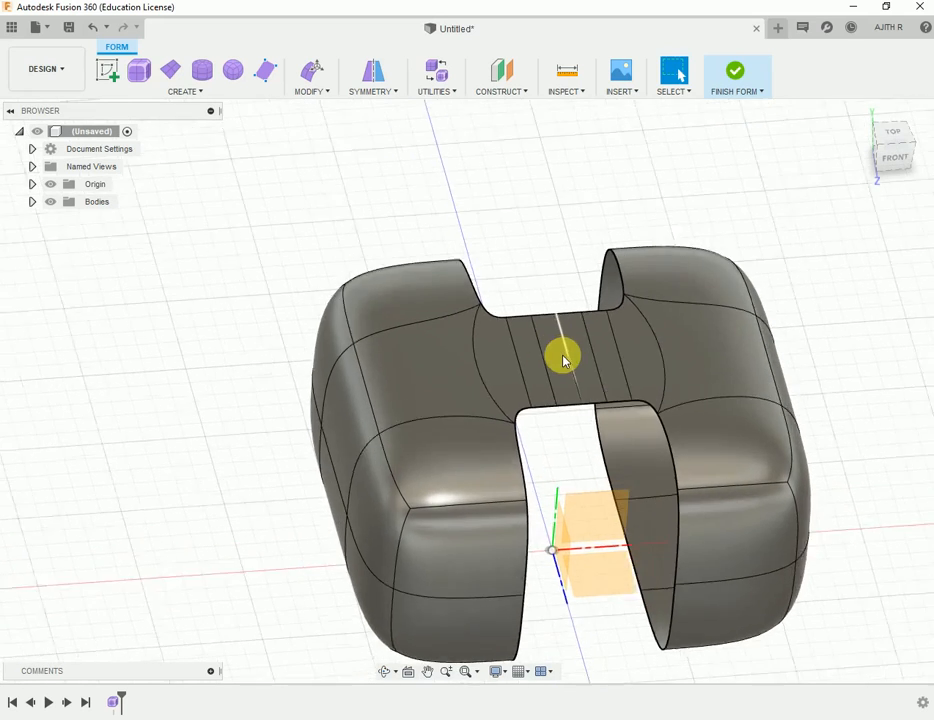
scroll(563, 360, up, 2)
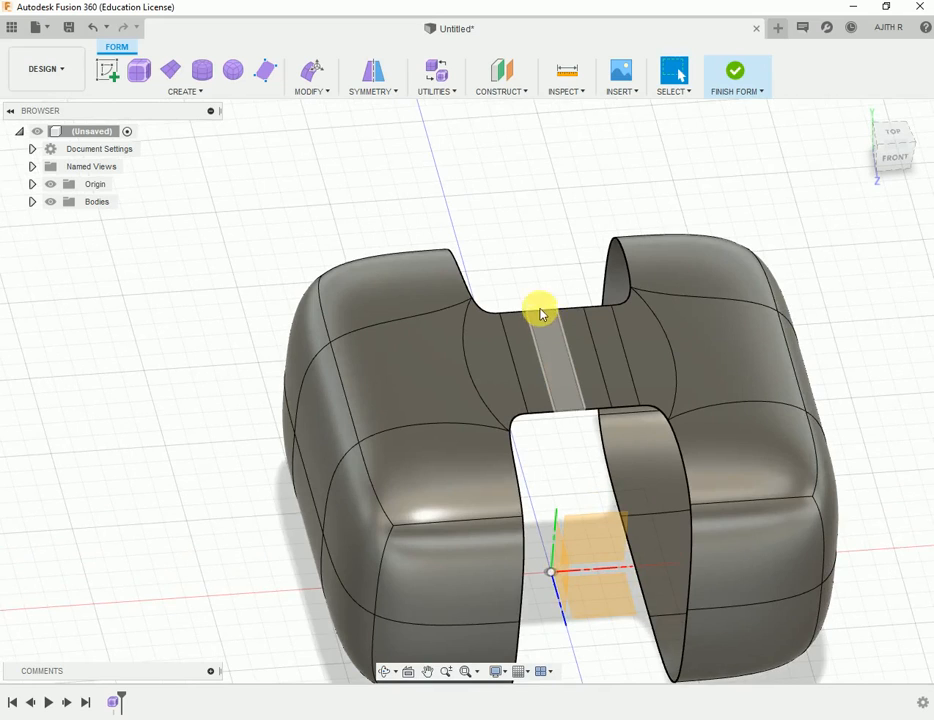
key(ctrl+z)
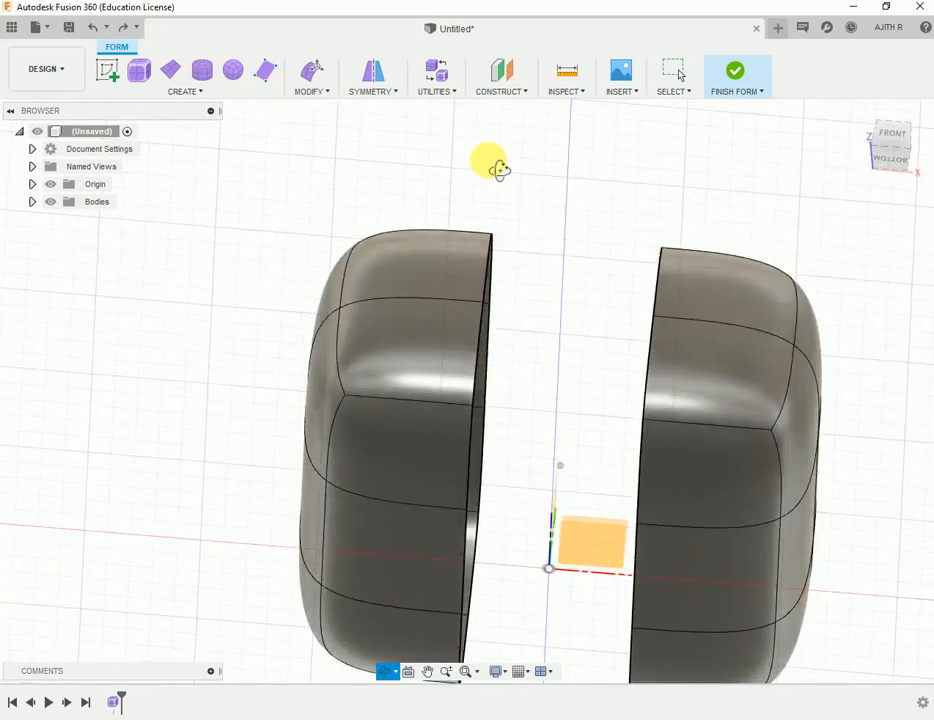
Sketch a three-point arc of about 26.5 mm radius on the XZ plane, bulging up across the gap between the halves' inner edges.
click(586, 400)
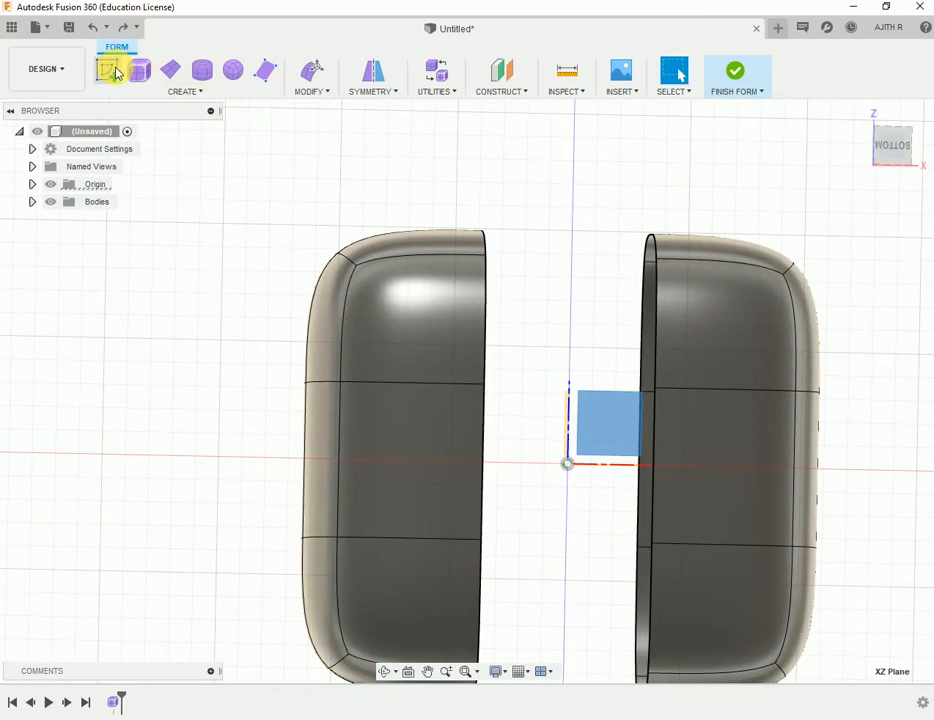
click(108, 69)
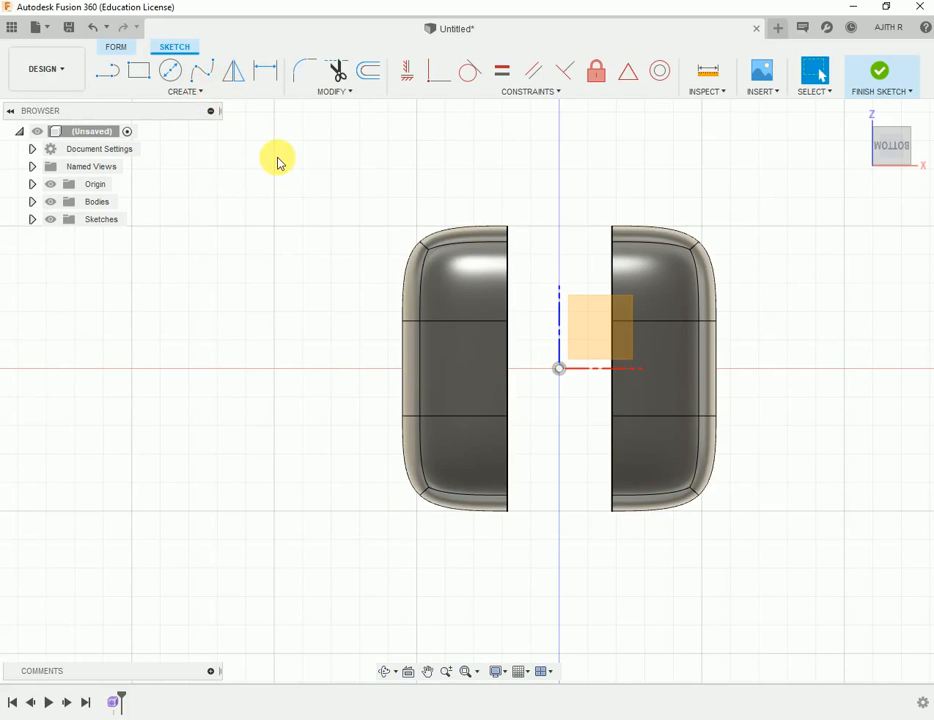
click(197, 93)
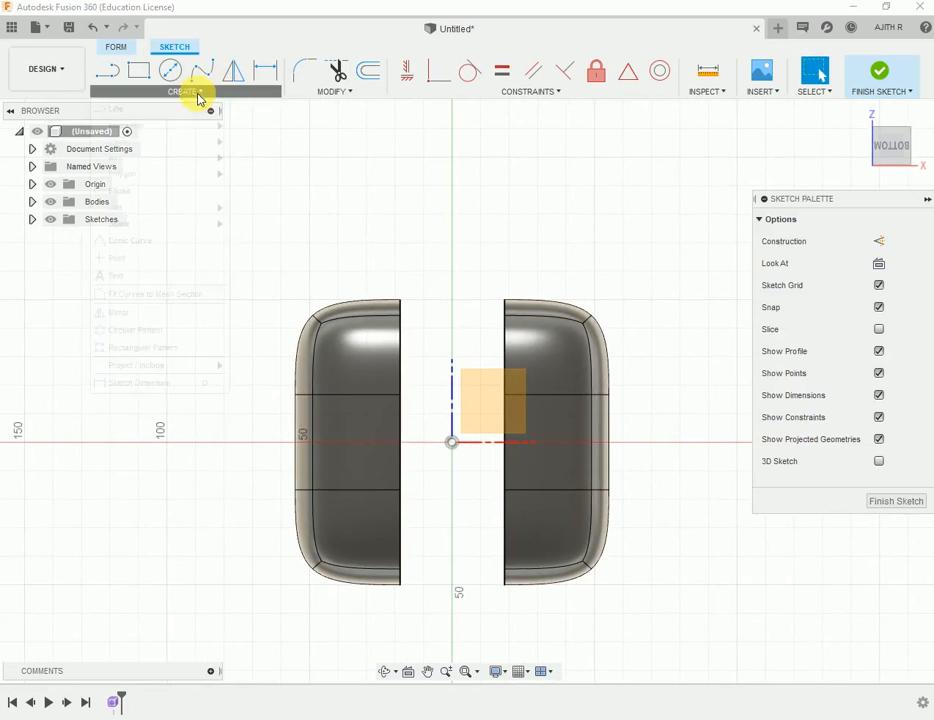
mouse_move(186, 158)
click(277, 160)
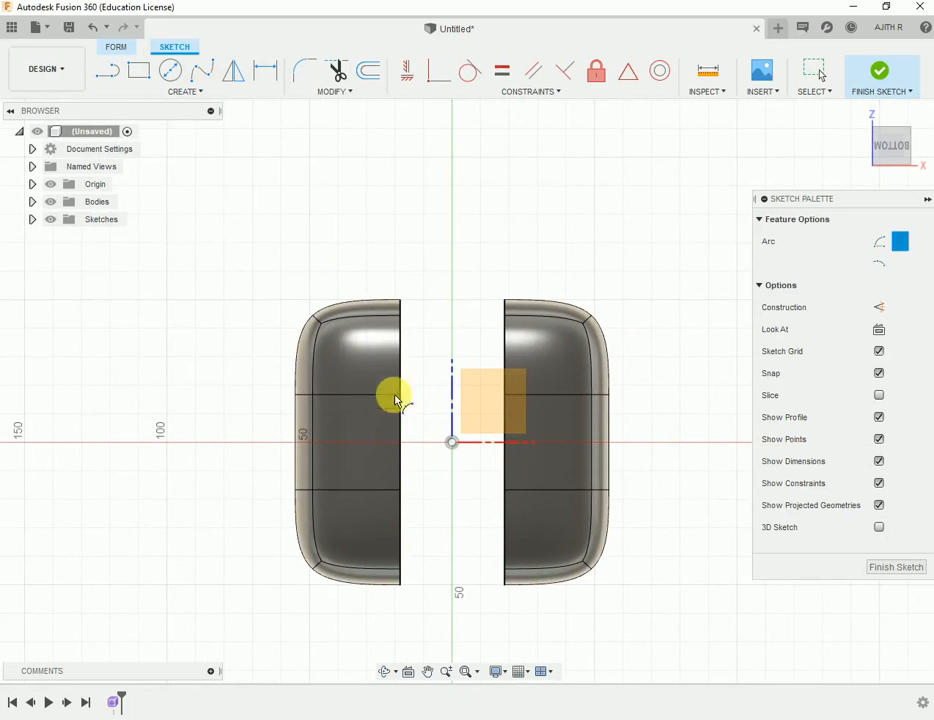
scroll(396, 398, up, 3)
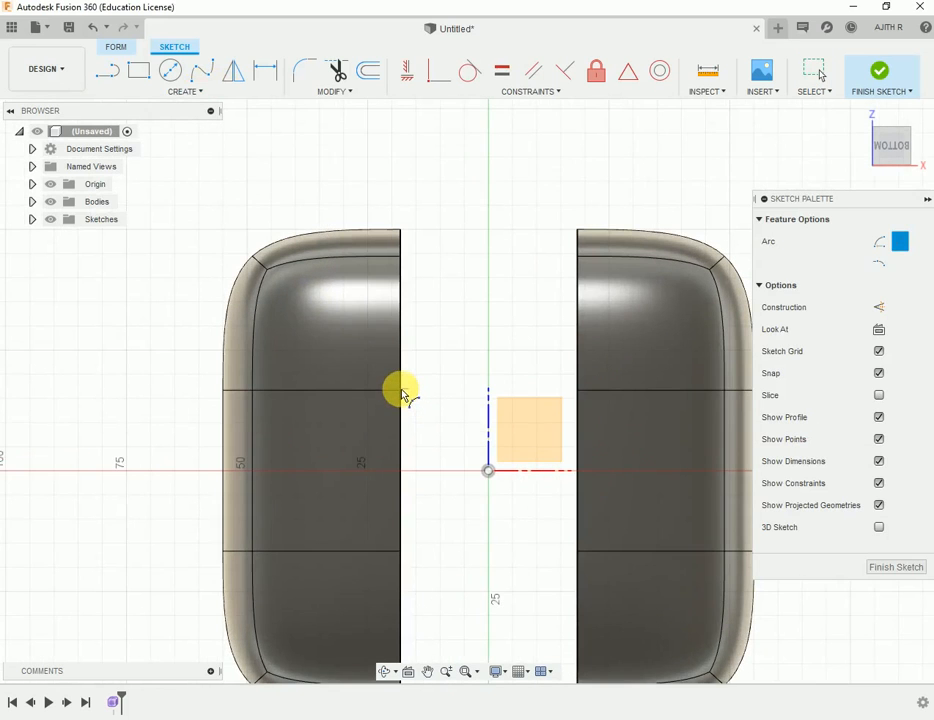
click(400, 390)
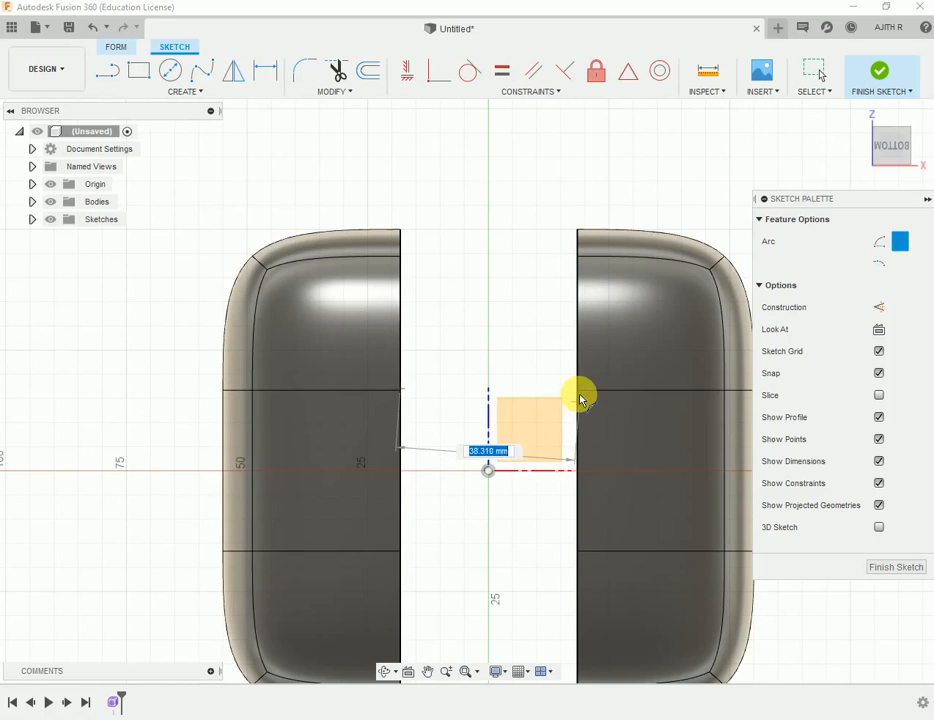
click(578, 393)
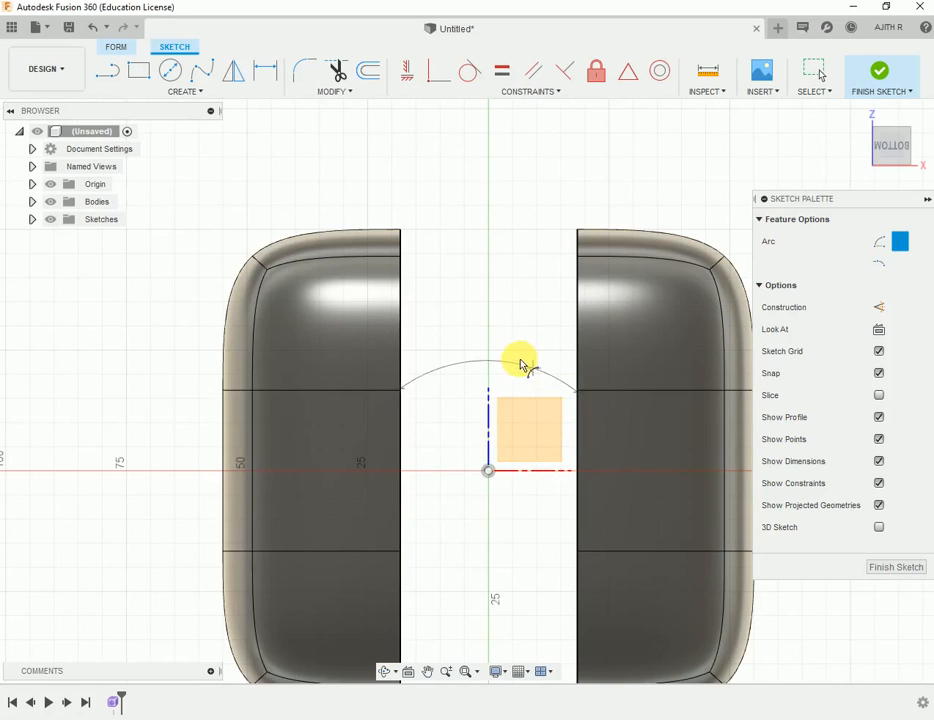
click(478, 354)
Dimension the arc's radius and set it to 25 mm.
key(d)
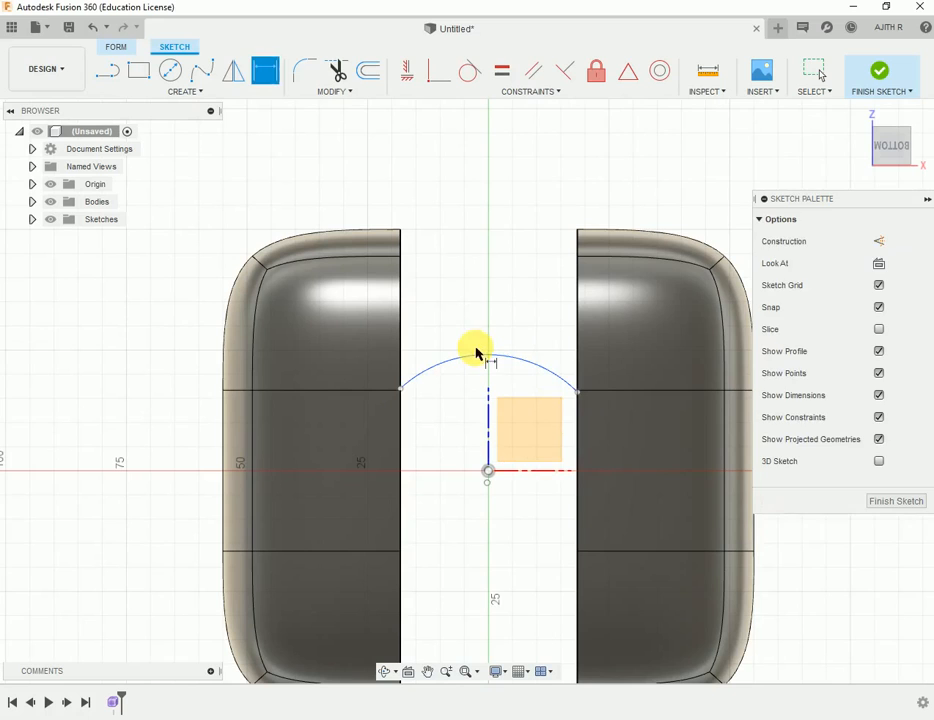
click(481, 357)
click(469, 314)
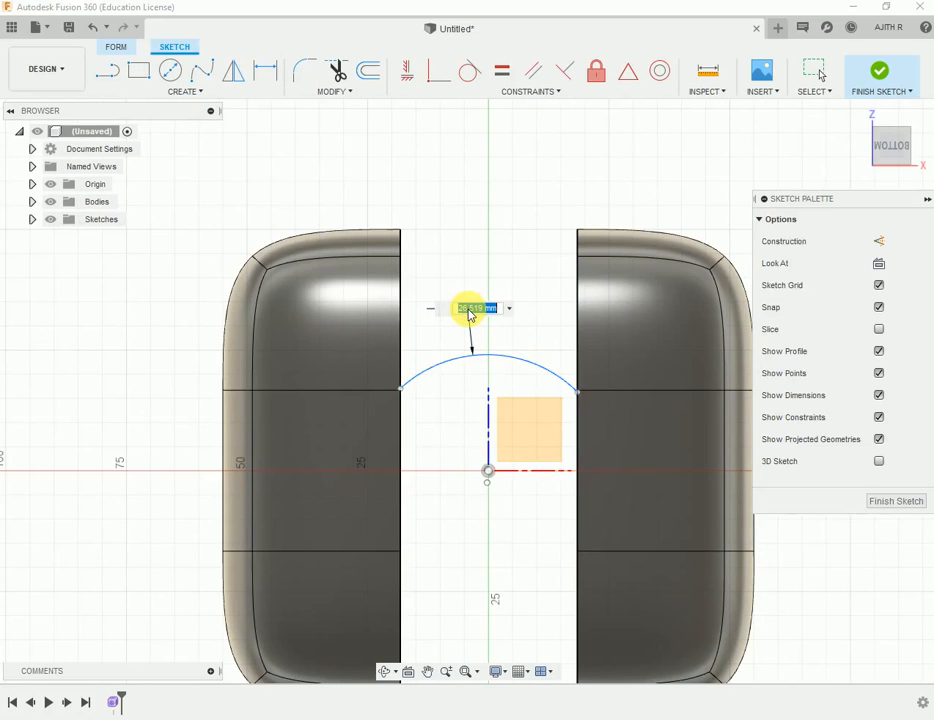
key(Return)
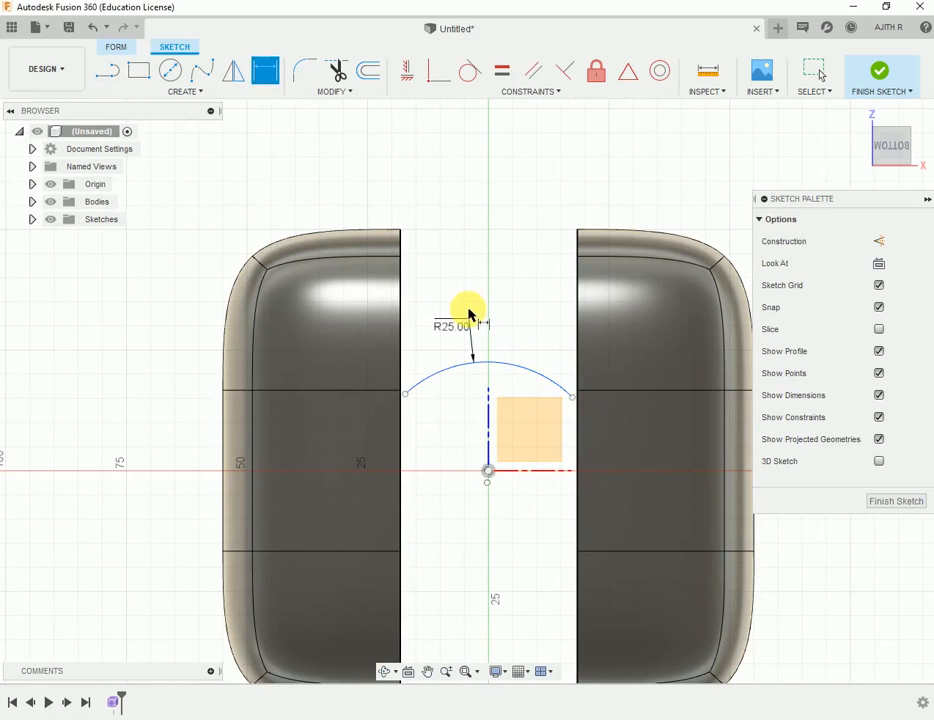
key(Escape)
Constrain the arc's two endpoints coincident with the facing middle edges of the two halves.
click(401, 425)
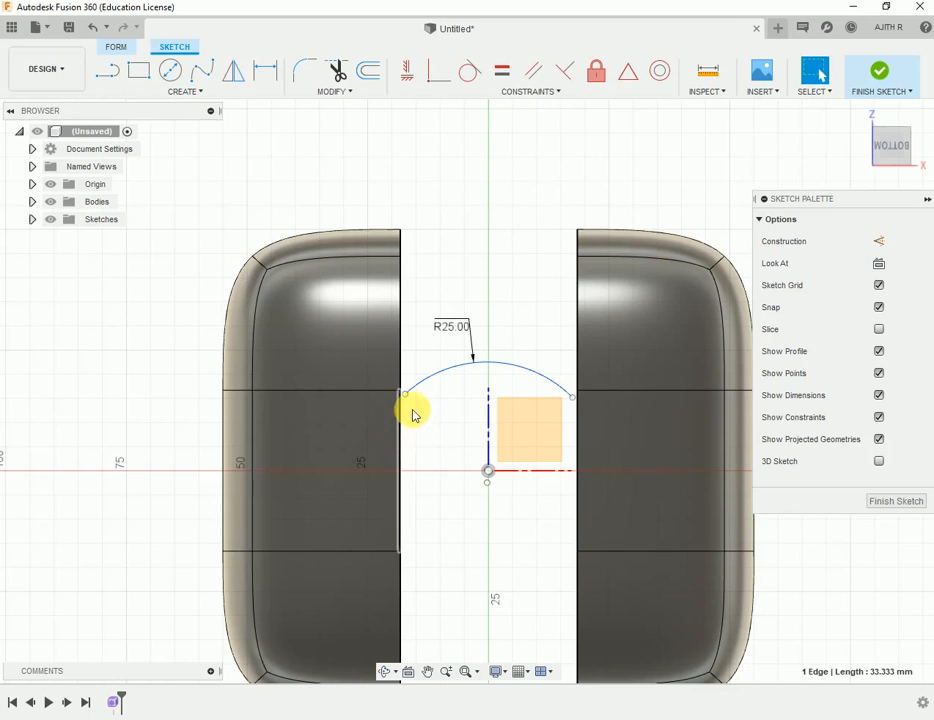
click(436, 72)
click(578, 415)
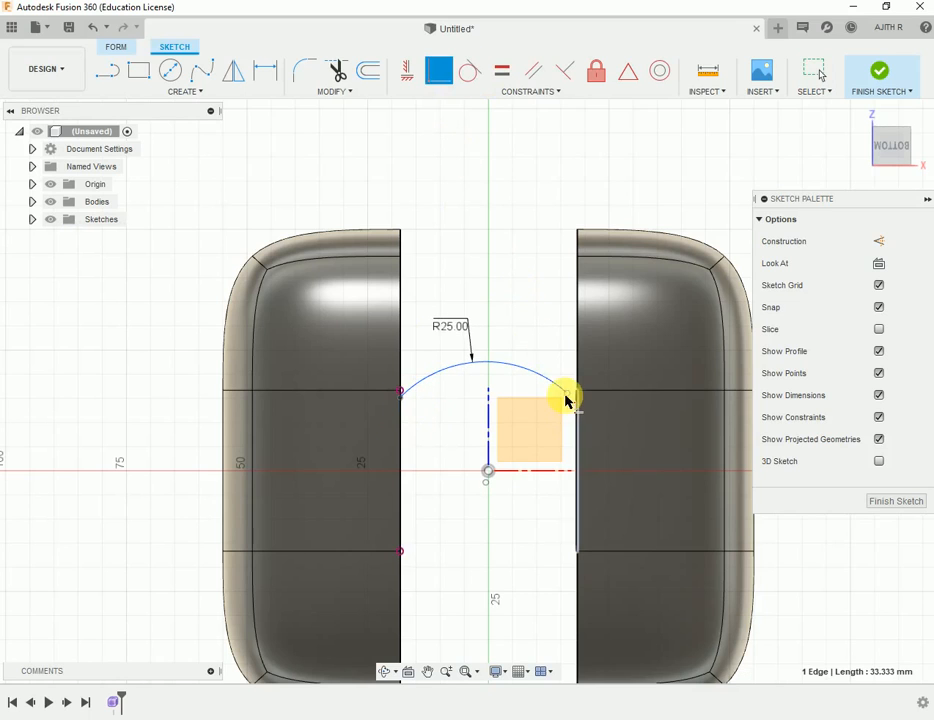
click(568, 397)
scroll(569, 397, down, 1)
scroll(569, 397, up, 4)
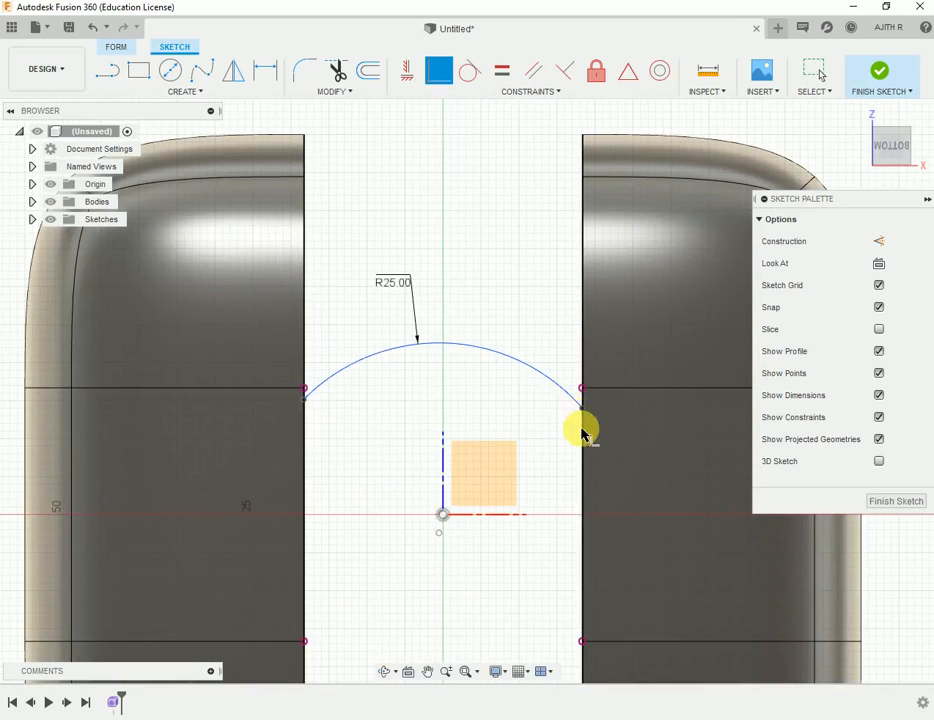
key(Escape)
Move the arc upward along the facing edges, centred over the origin, and finish the sketch.
mouse_move(468, 352)
mouse_down()
mouse_move(464, 264)
mouse_move(463, 296)
mouse_move(477, 302)
mouse_up()
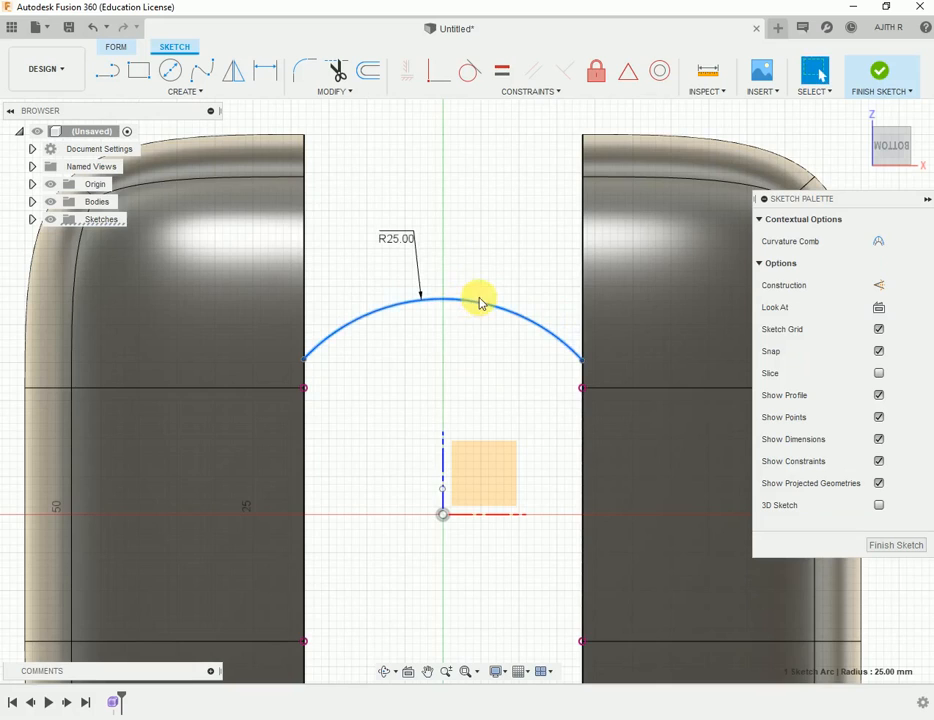
scroll(477, 302, down, 2)
click(877, 75)
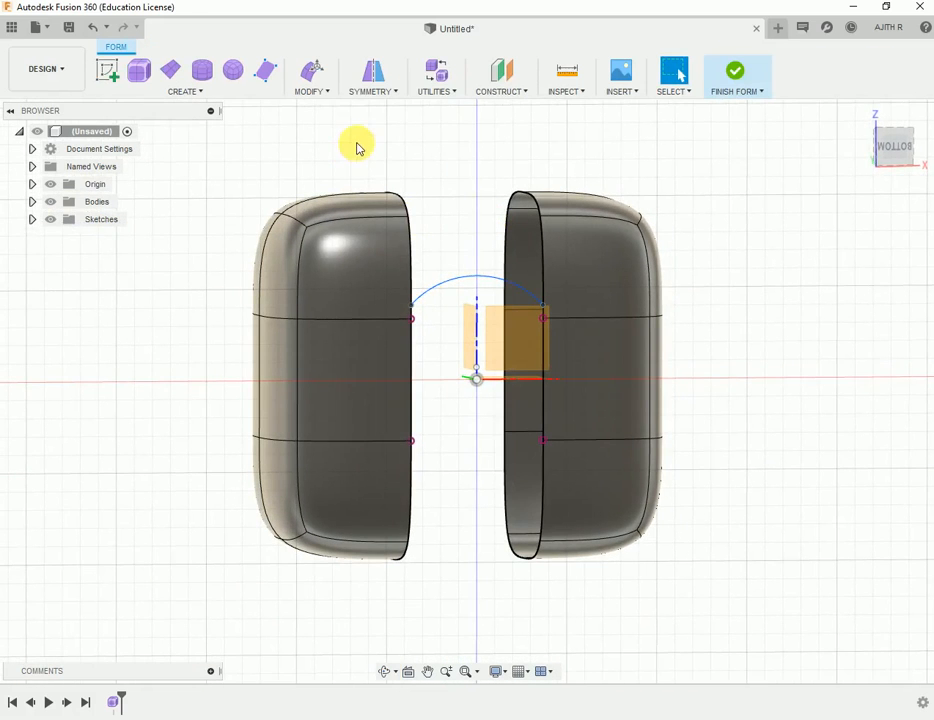
Start a Bridge with the two halves' facing middle edges as side one and side two.
click(306, 93)
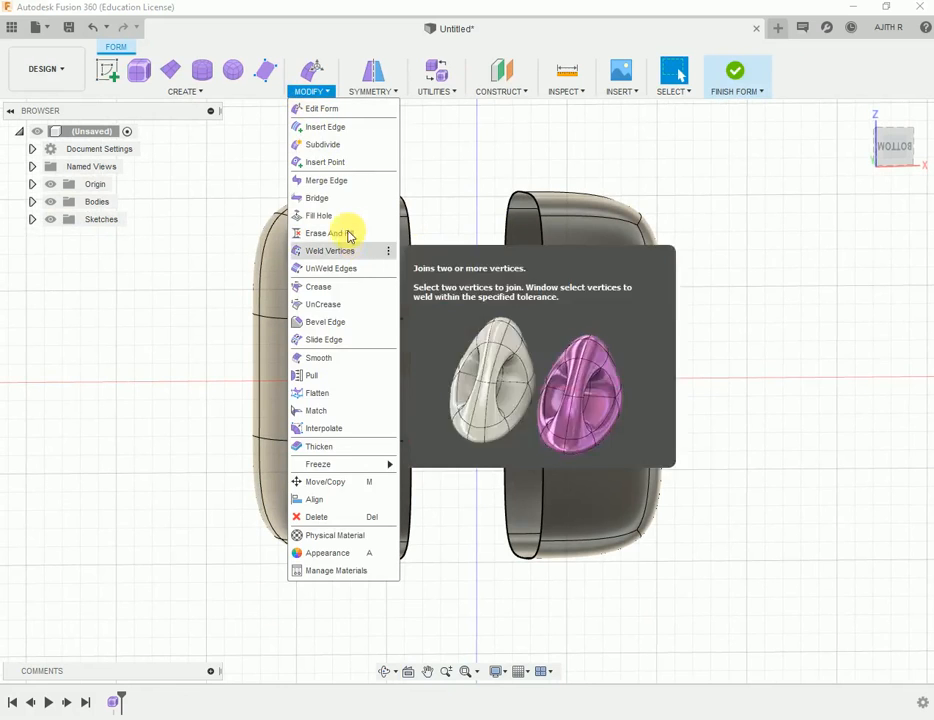
click(341, 209)
scroll(412, 372, up, 5)
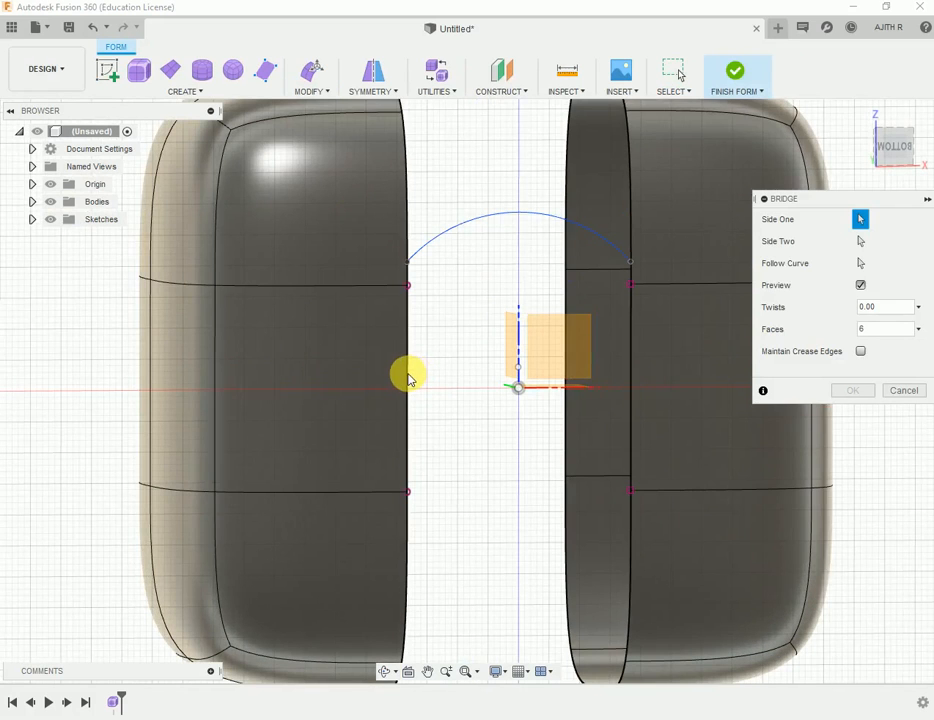
shift+middle_drag(408, 374, 361, 371)
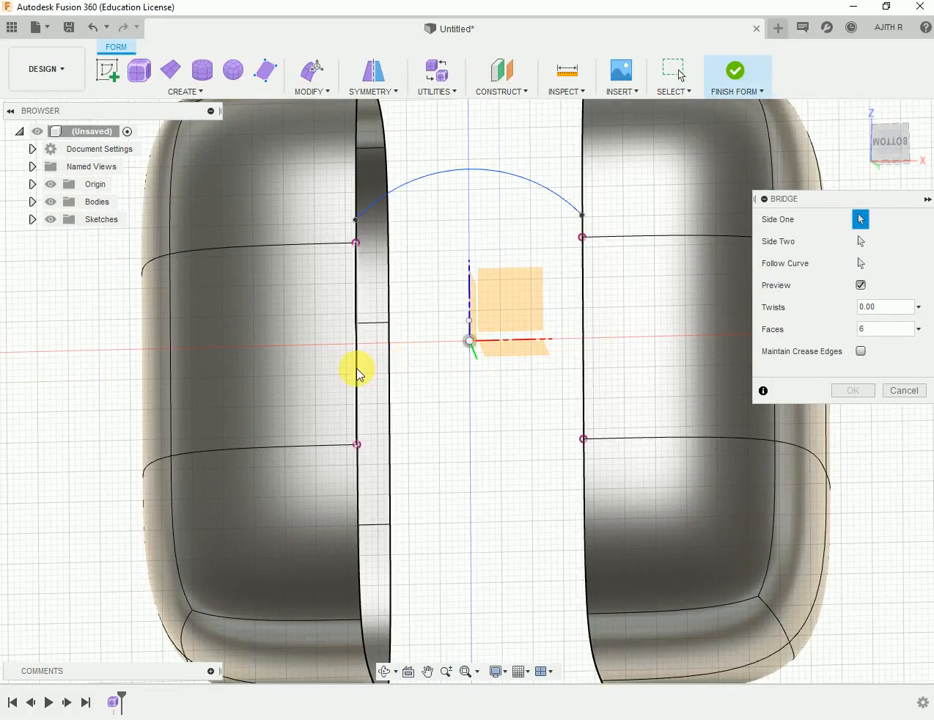
scroll(357, 372, down, 3)
click(357, 373)
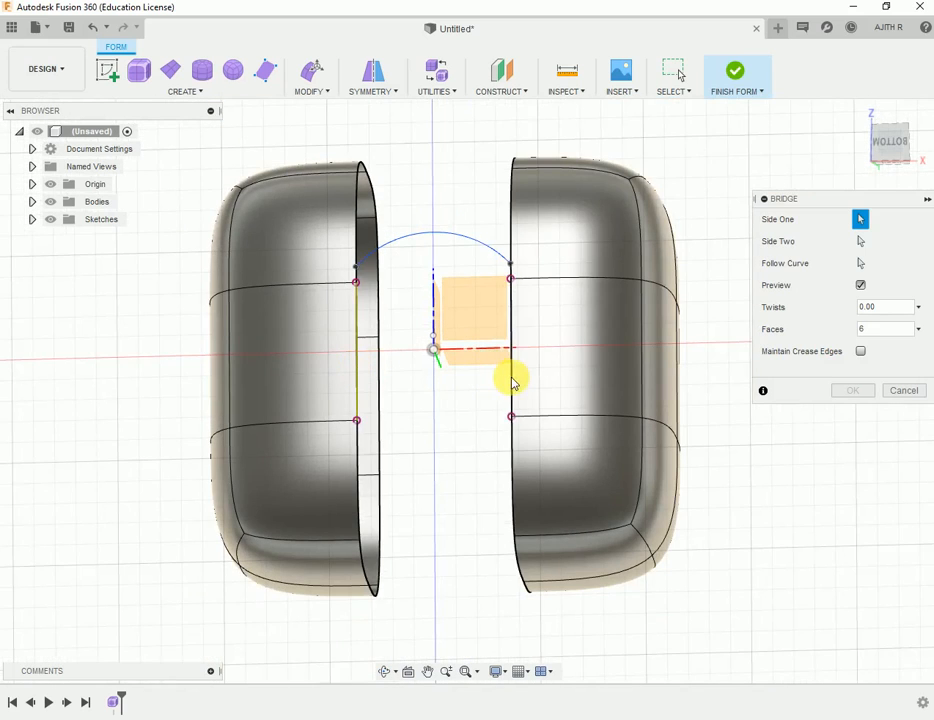
click(860, 241)
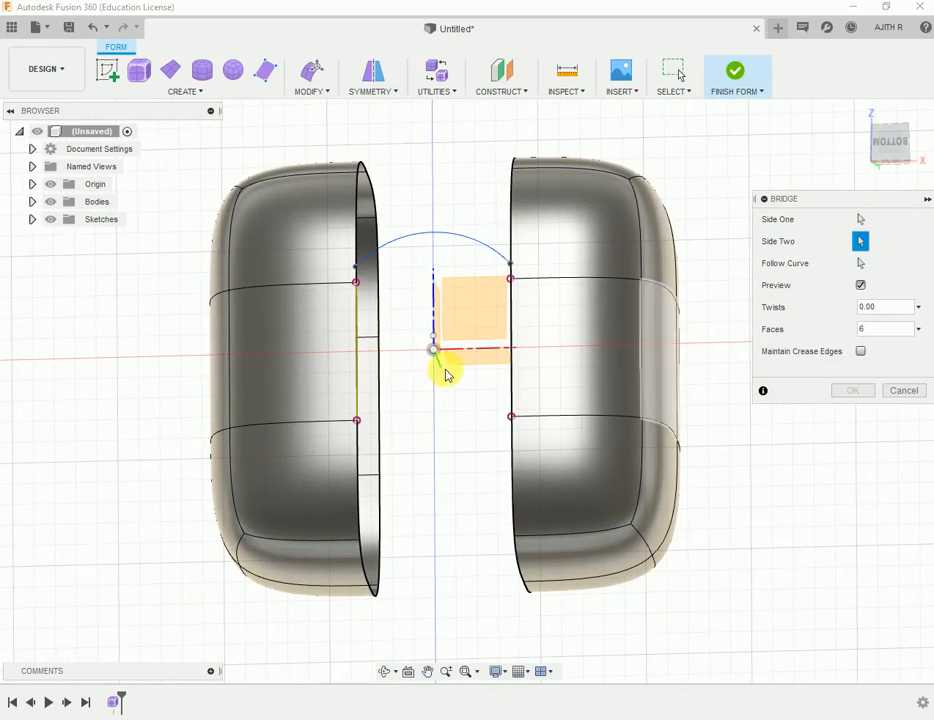
click(513, 373)
shift+middle_drag(471, 394, 502, 390)
scroll(497, 375, up, 3)
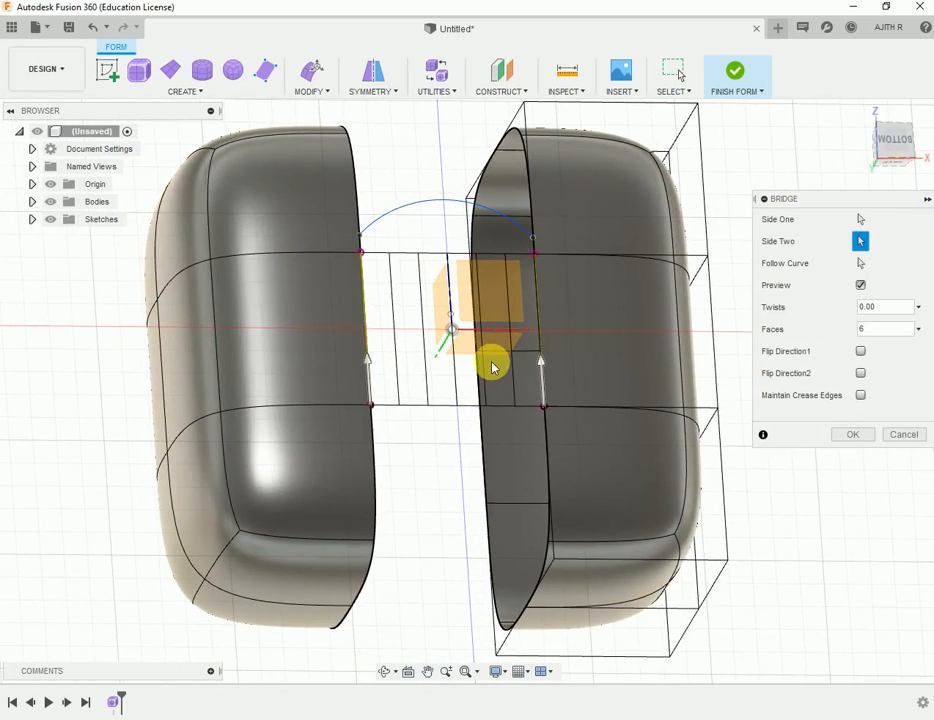
Use the sketched 25 mm arc as the follow curve and create the bridge with 6 faces and 0 twists.
click(860, 263)
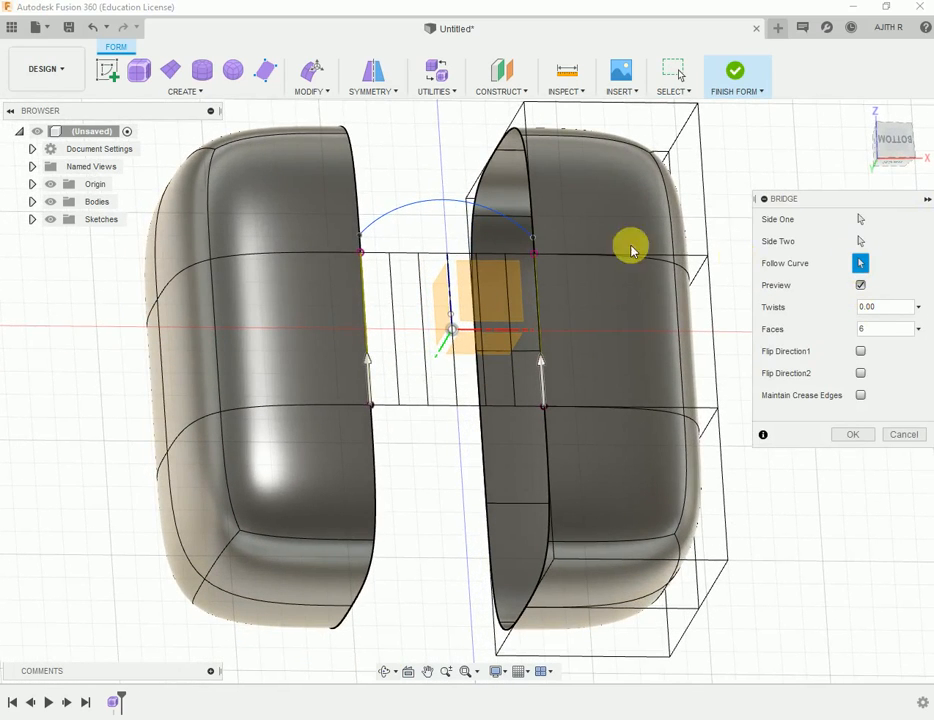
click(410, 205)
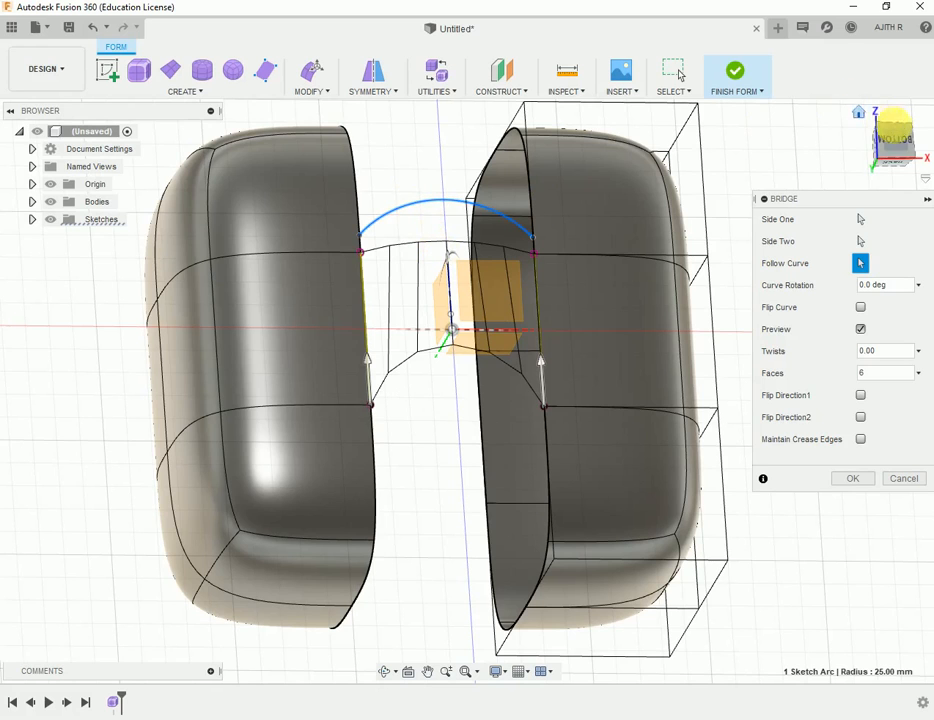
click(866, 152)
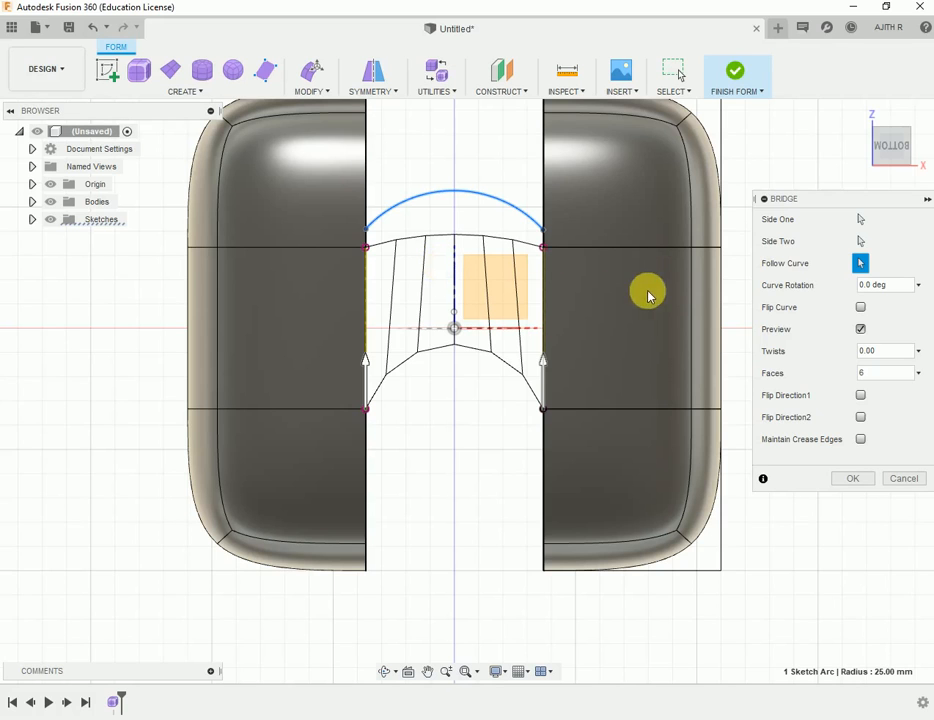
click(852, 479)
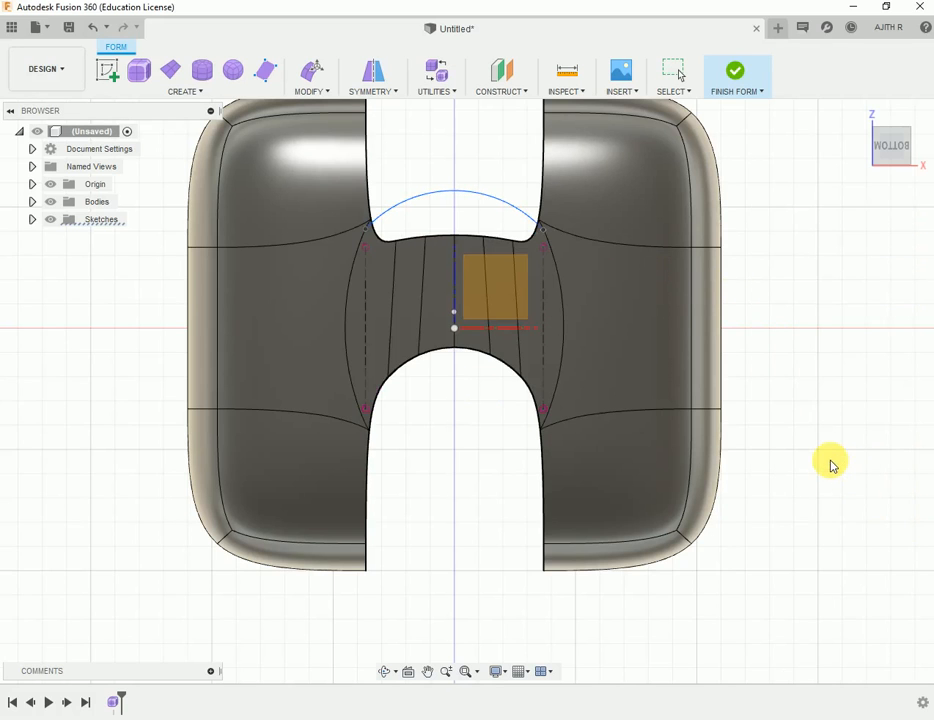
Compare the curved bridge with the sketched arc, and undo the bridge.
shift+middle_drag(830, 463, 860, 477)
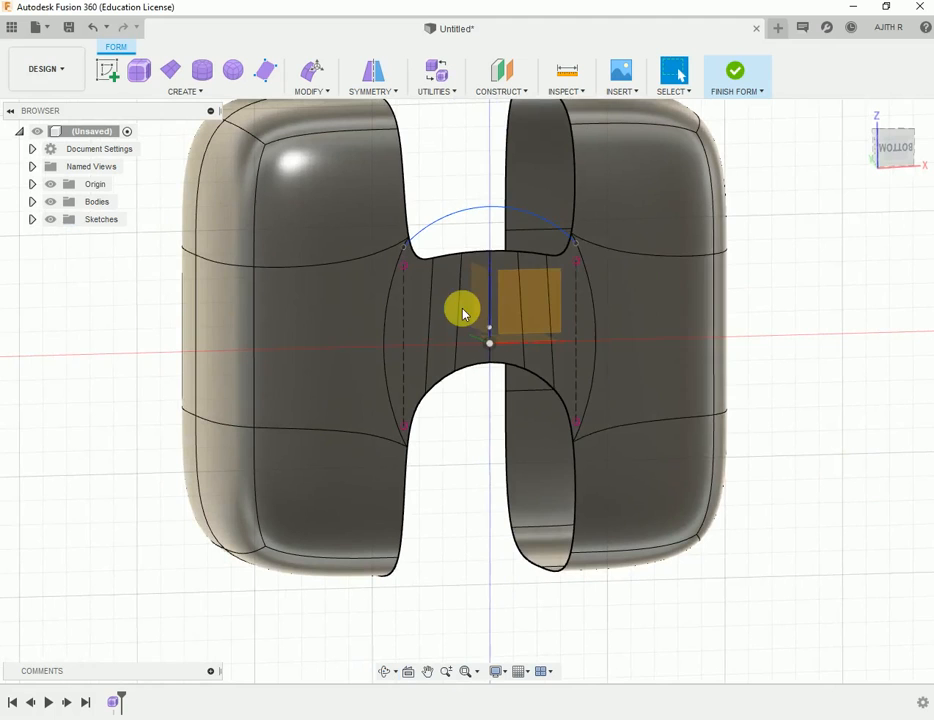
scroll(482, 245, up, 3)
scroll(474, 243, down, 3)
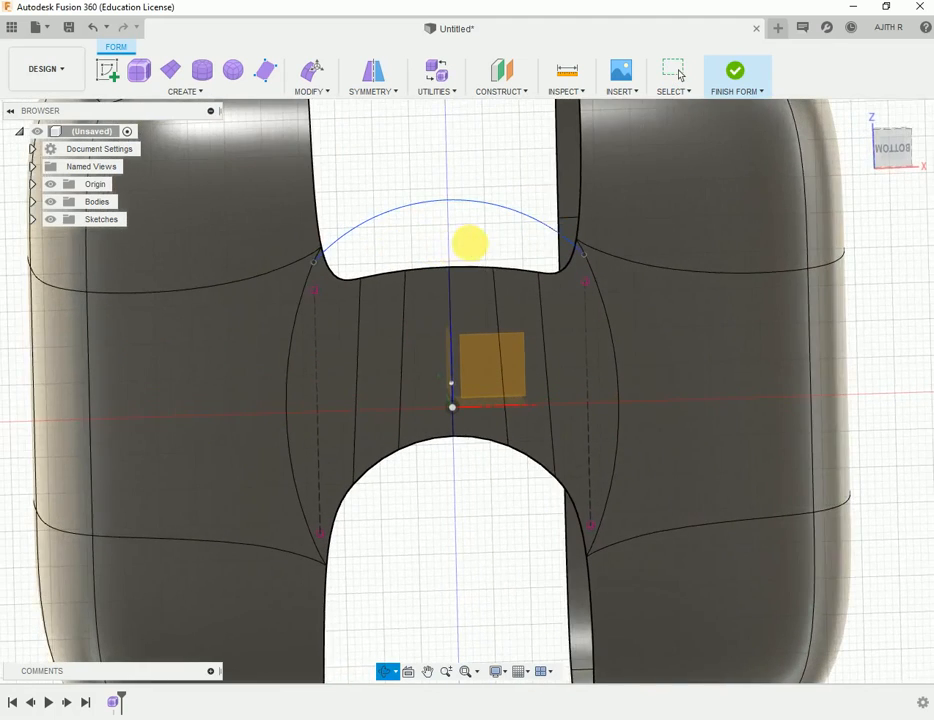
click(897, 160)
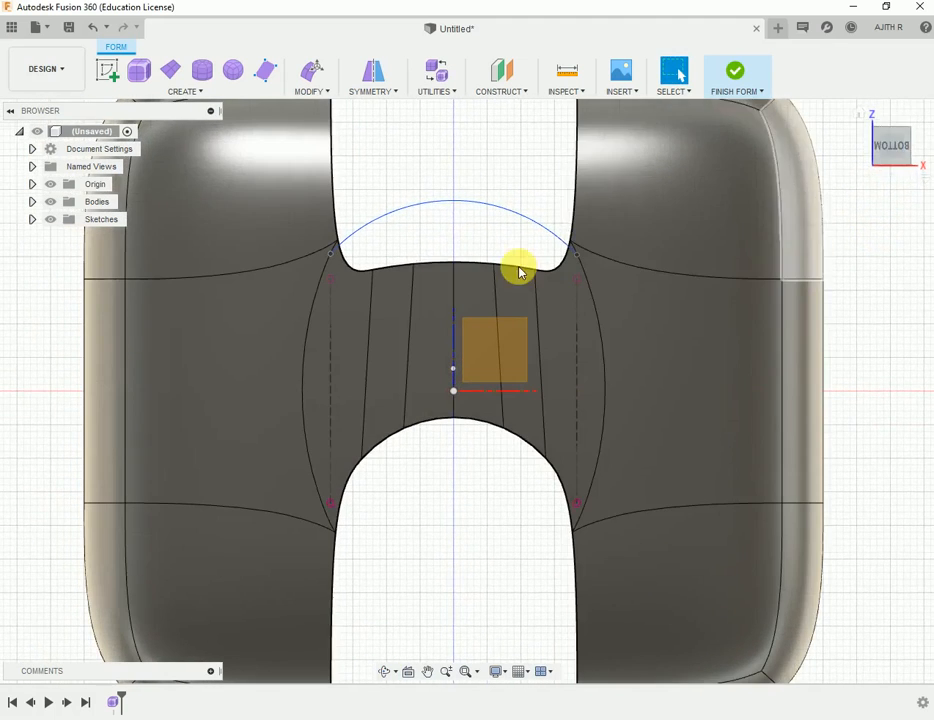
click(450, 205)
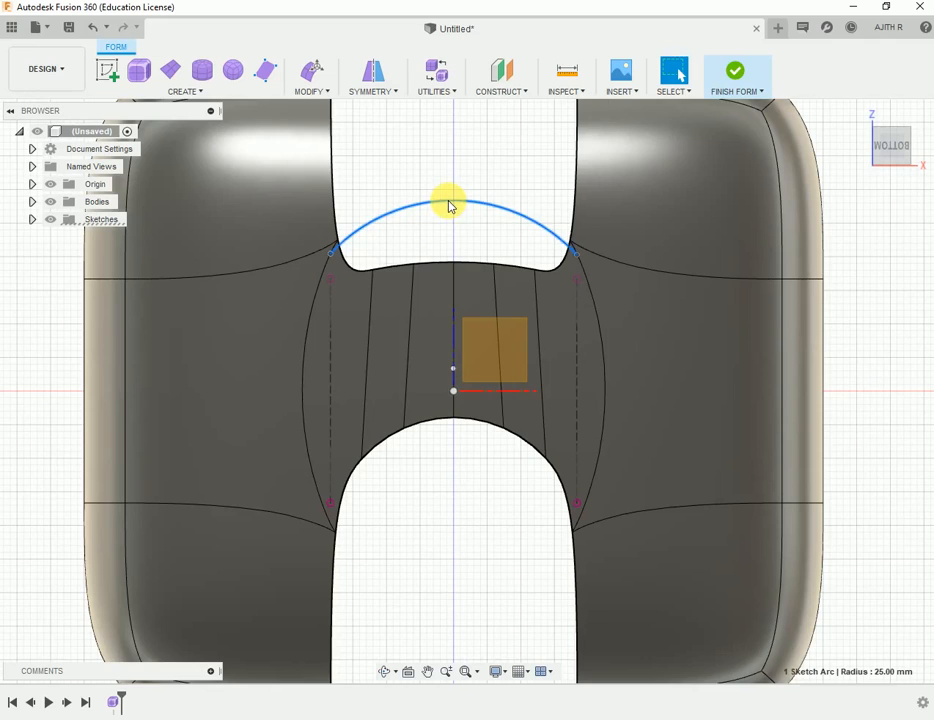
click(432, 233)
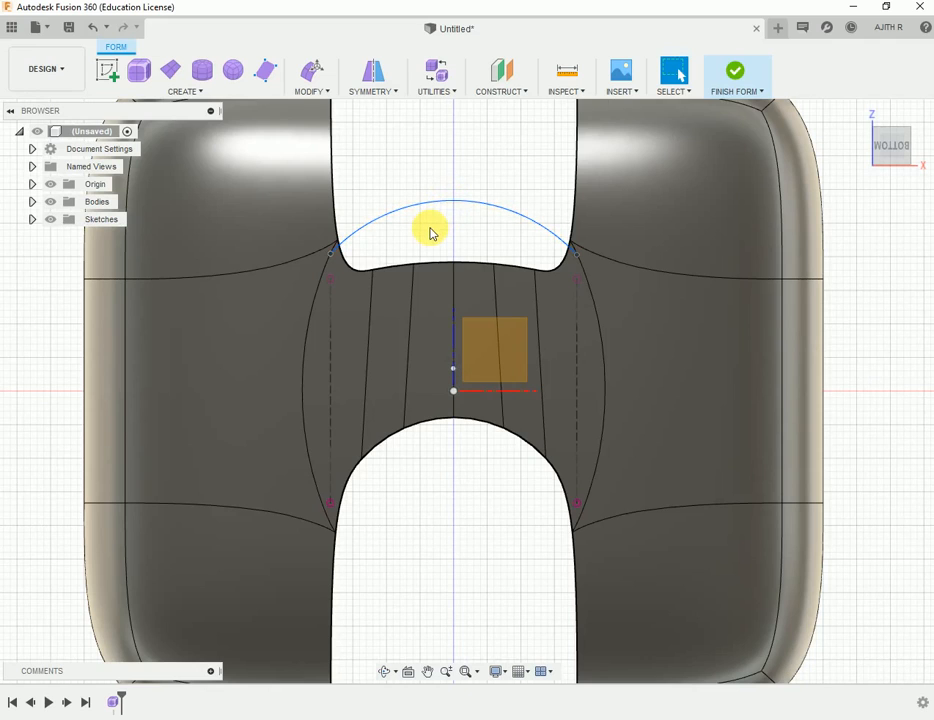
key(ctrl+z)
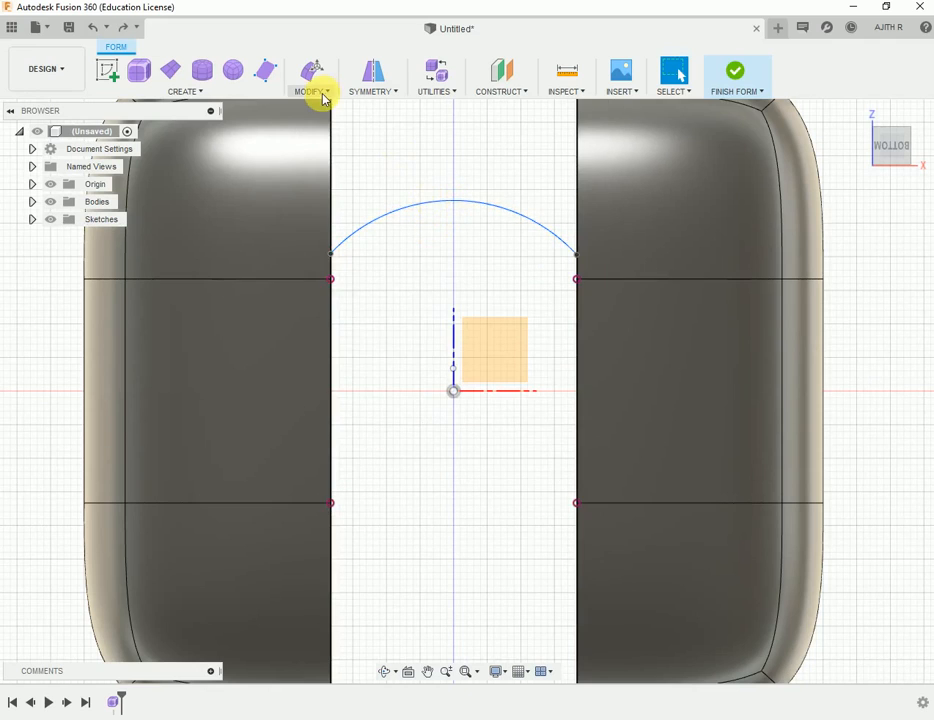
Start a new Bridge with Maintain Crease Edges enabled.
click(323, 95)
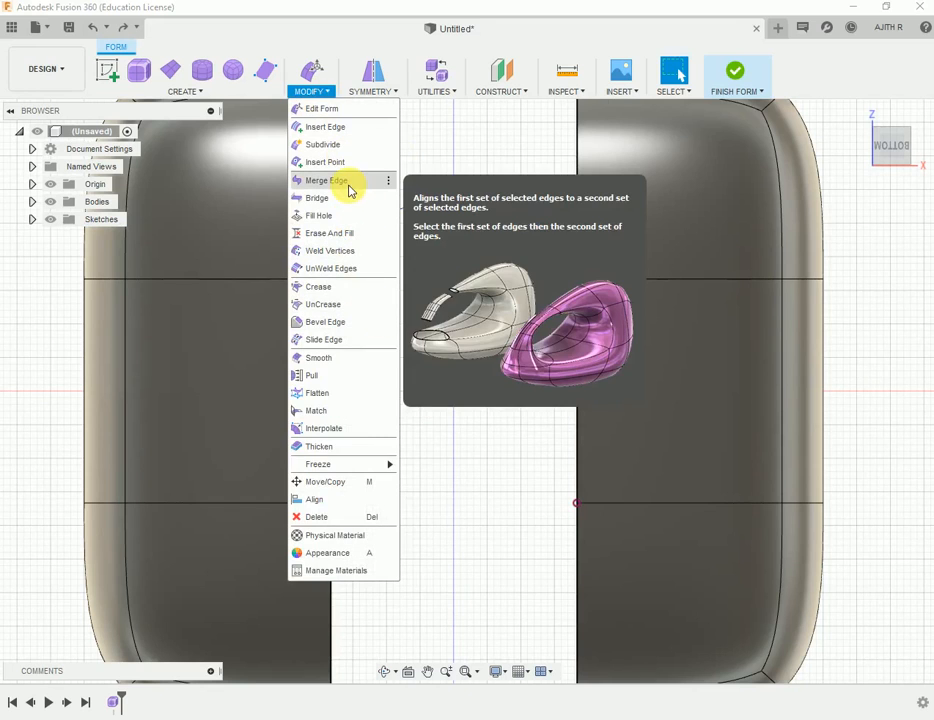
click(335, 198)
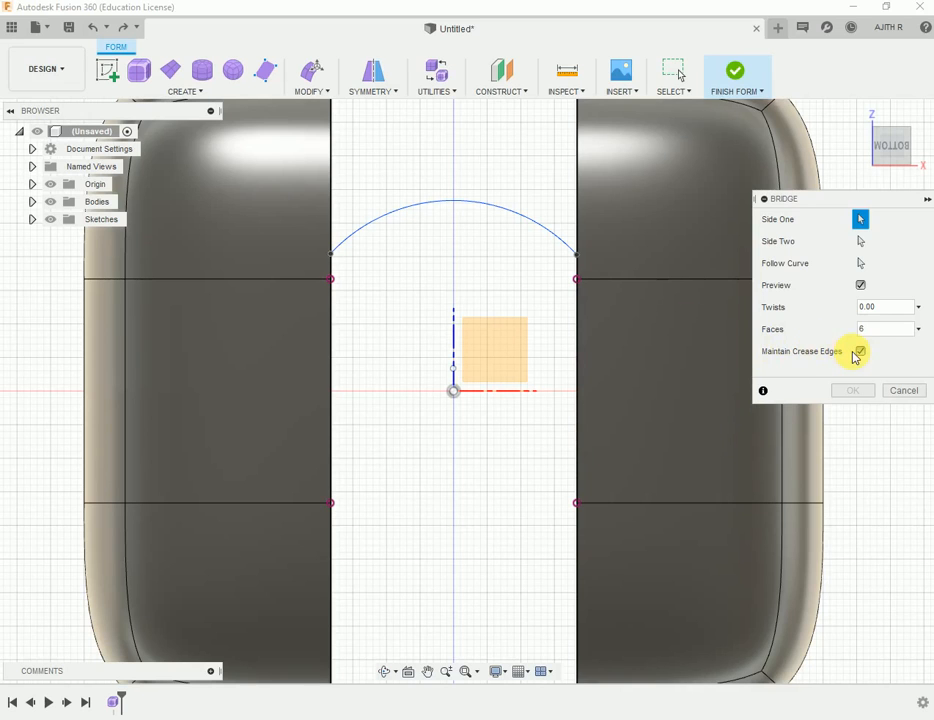
scroll(518, 305, down, 2)
shift+middle_drag(518, 305, 550, 271)
scroll(519, 262, down, 3)
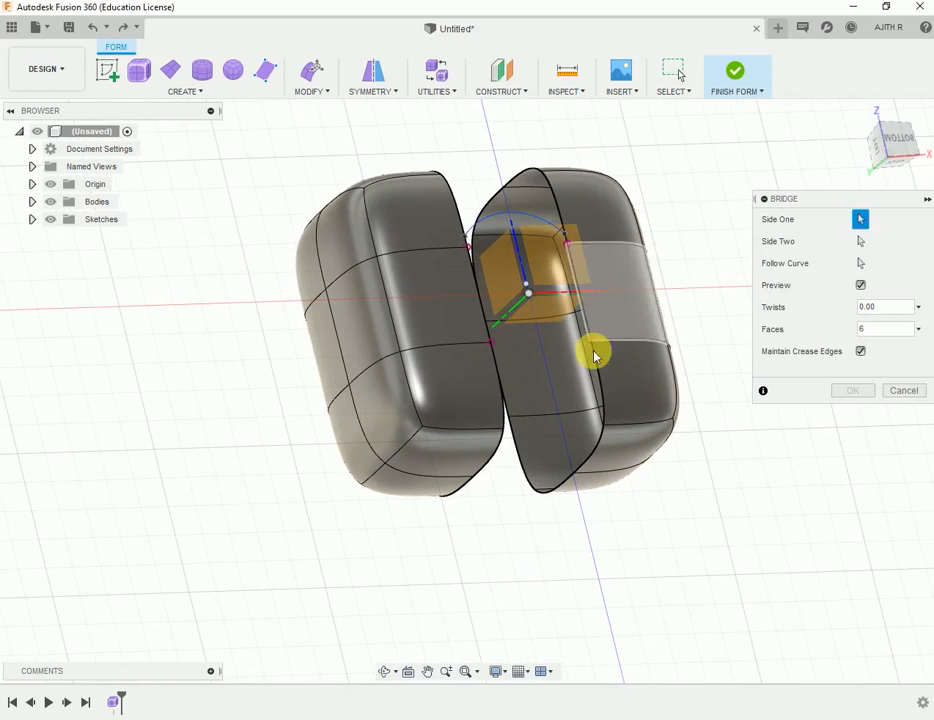
shift+middle_drag(594, 354, 496, 359)
scroll(529, 318, up, 2)
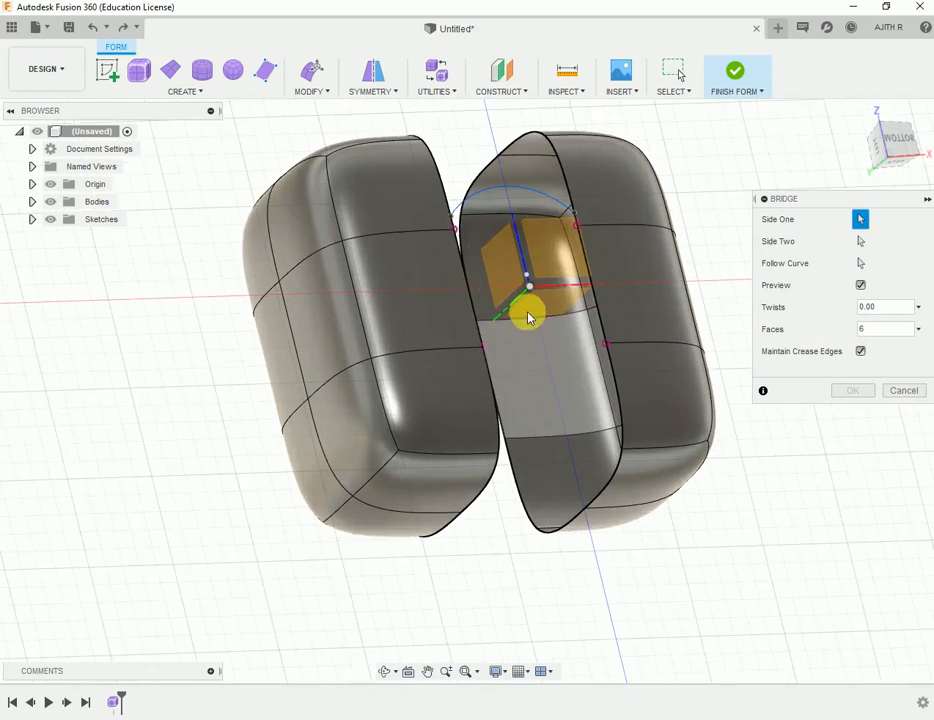
scroll(529, 318, up, 2)
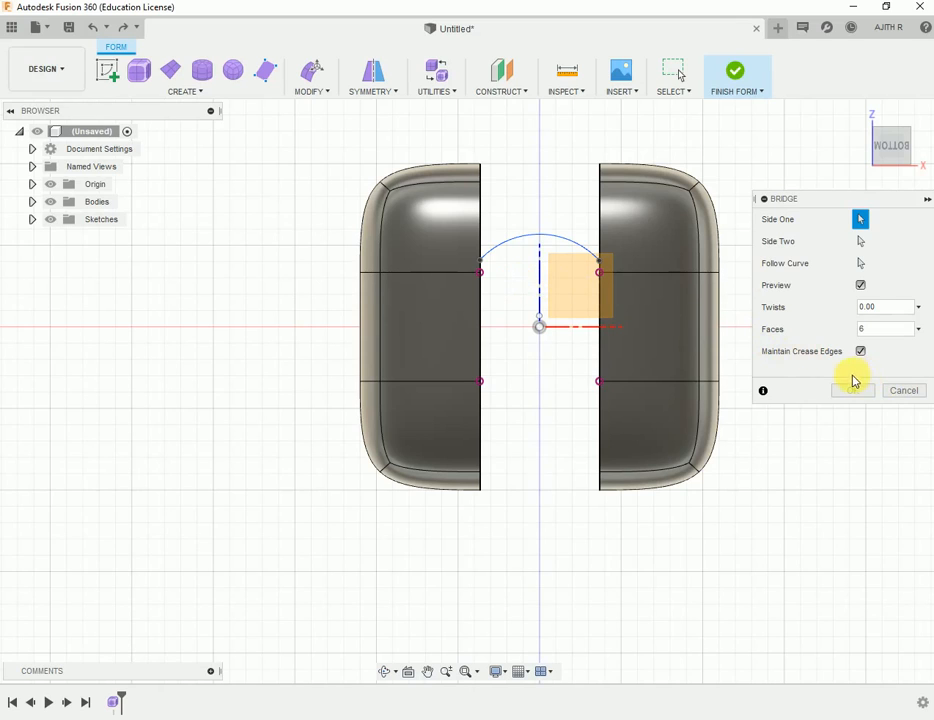
Bridge the facing middle edges of the two halves with 6 faces, following the sketched arc and maintaining crease edges.
click(479, 327)
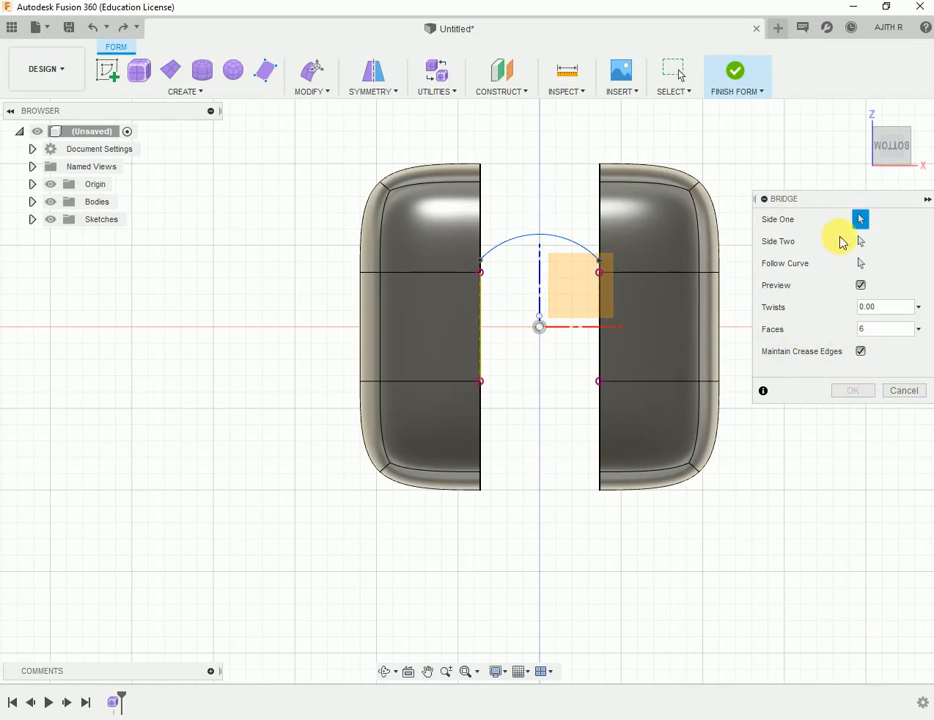
click(860, 242)
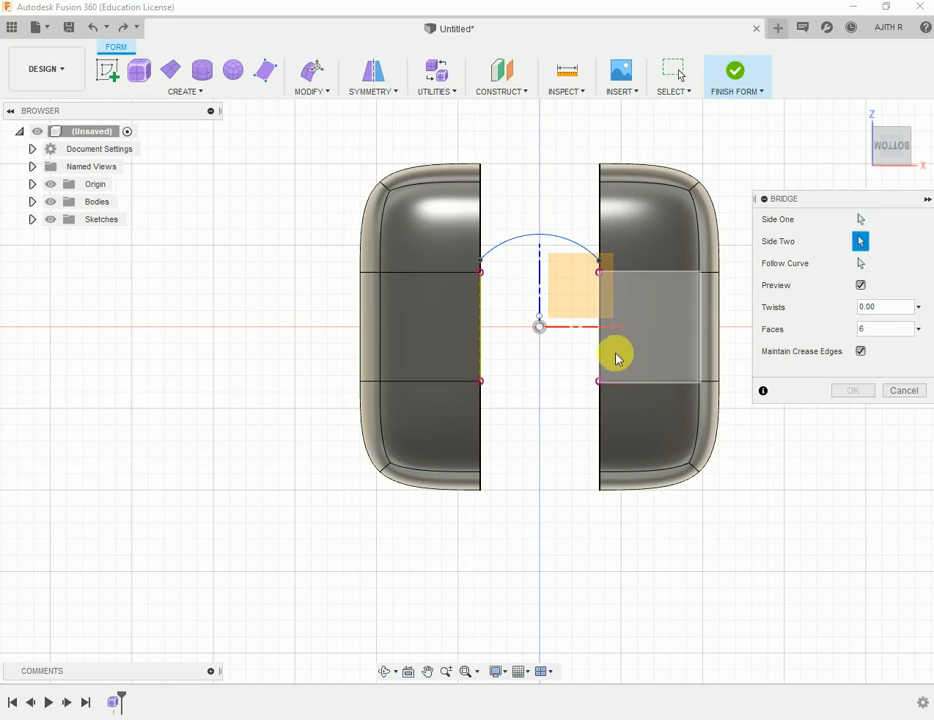
click(600, 350)
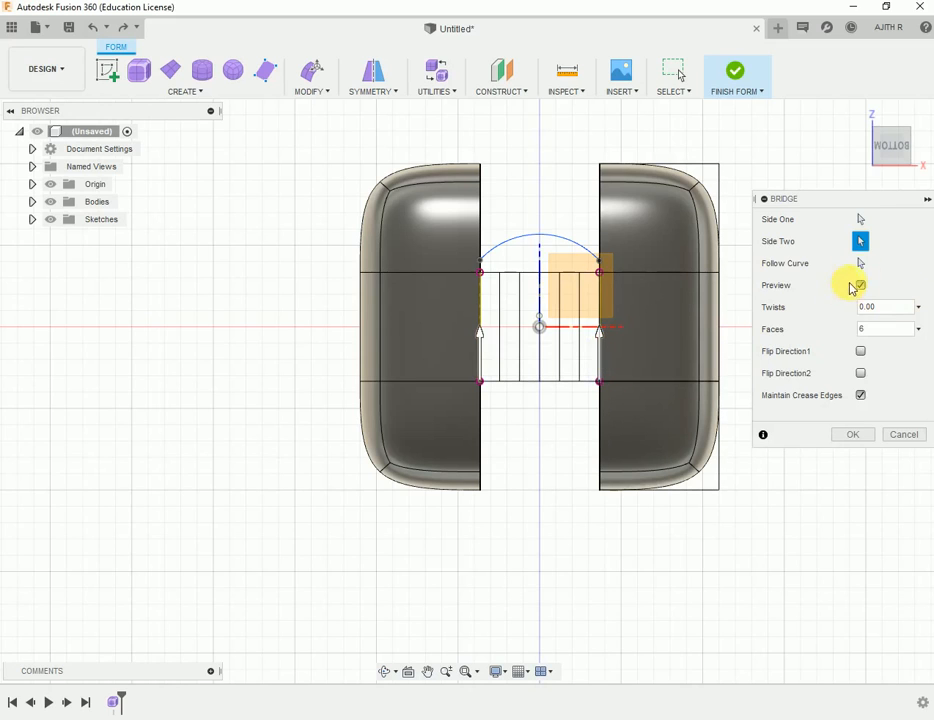
click(860, 263)
click(559, 240)
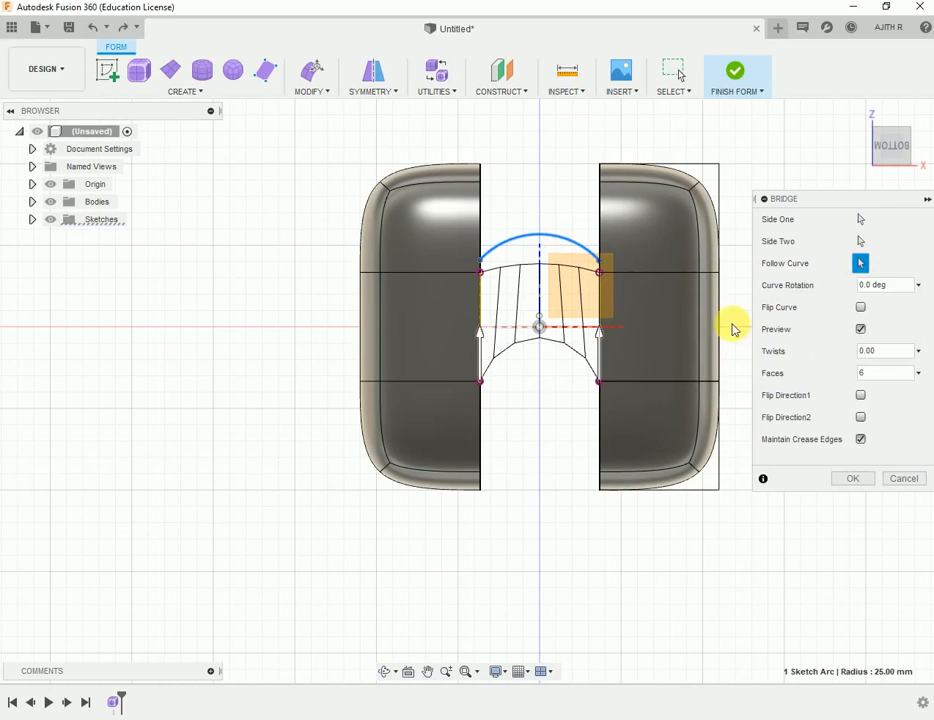
click(846, 478)
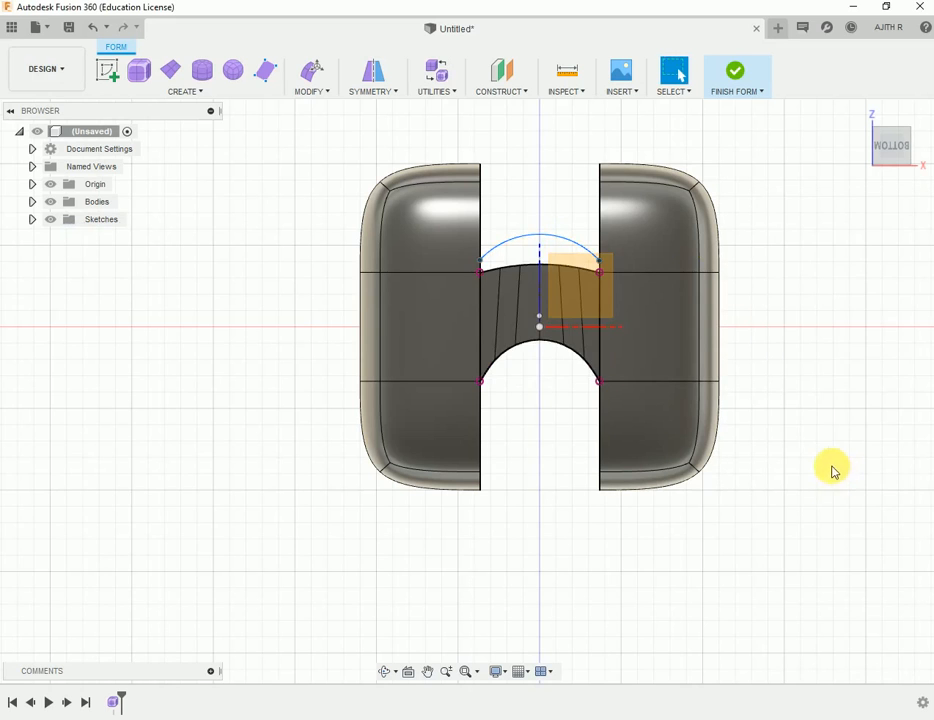
scroll(520, 300, up, 5)
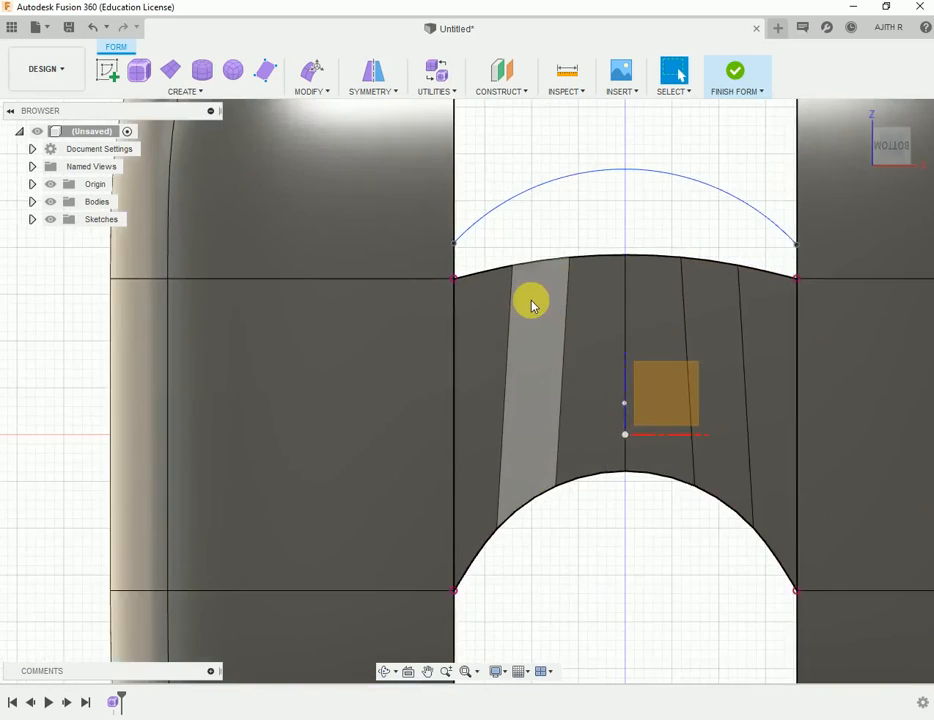
scroll(521, 306, down, 5)
scroll(521, 370, up, 5)
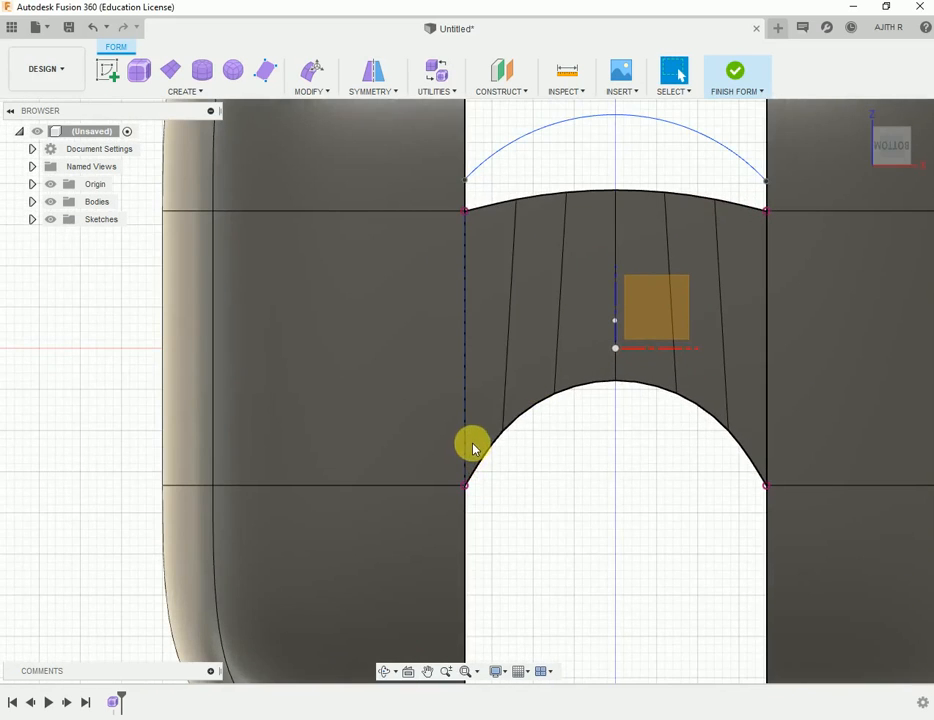
scroll(476, 395, down, 3)
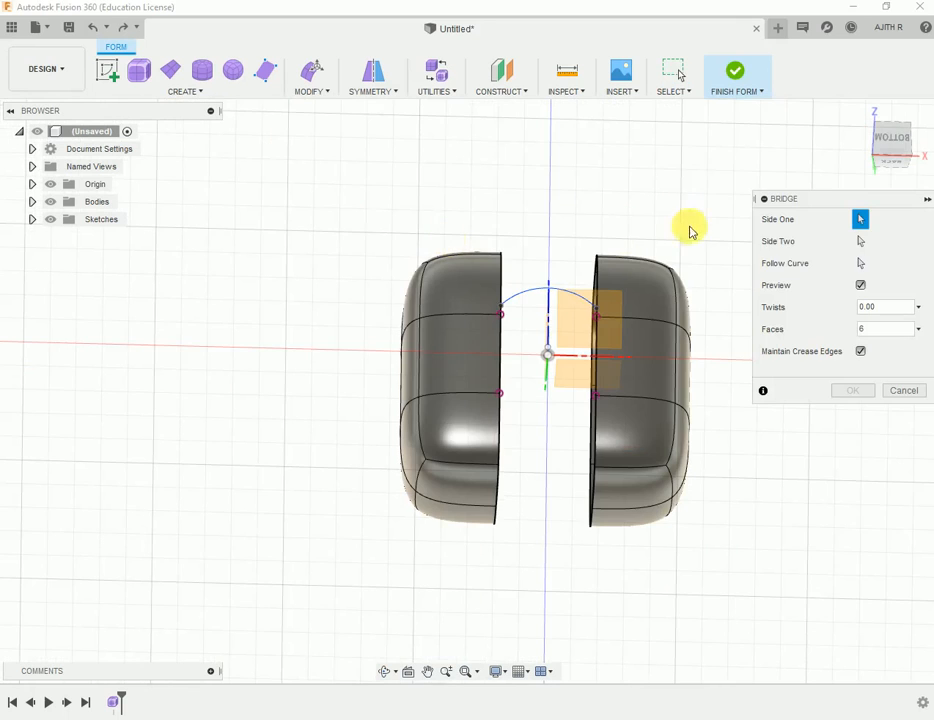
Choose the matching faces just below the middle faces of the two halves as the bridge's side one and side two.
scroll(471, 450, up, 3)
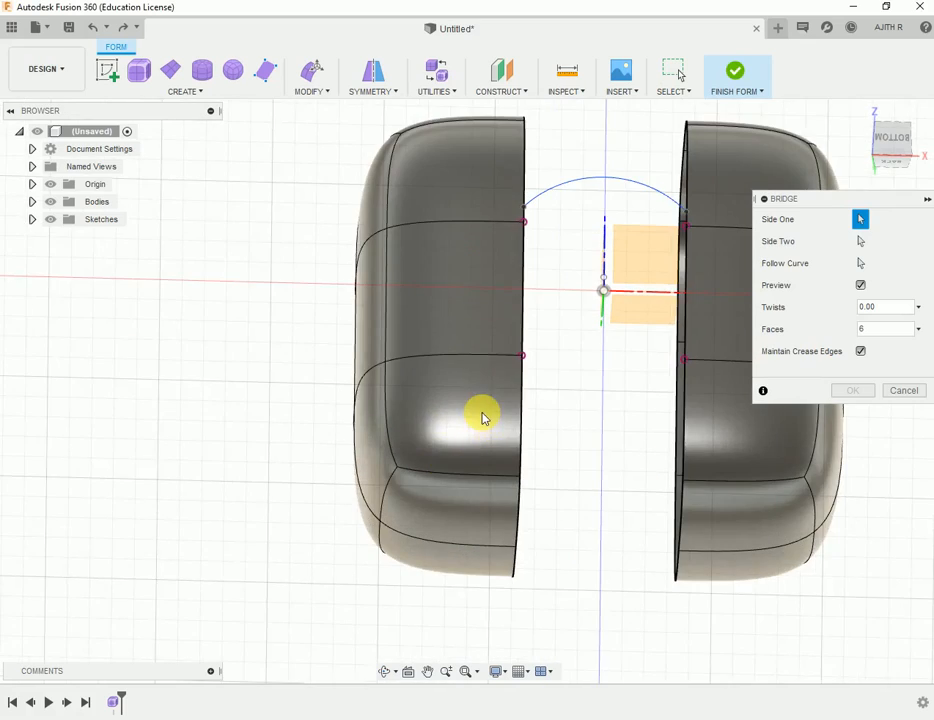
scroll(481, 414, up, 5)
click(480, 396)
scroll(480, 396, down, 5)
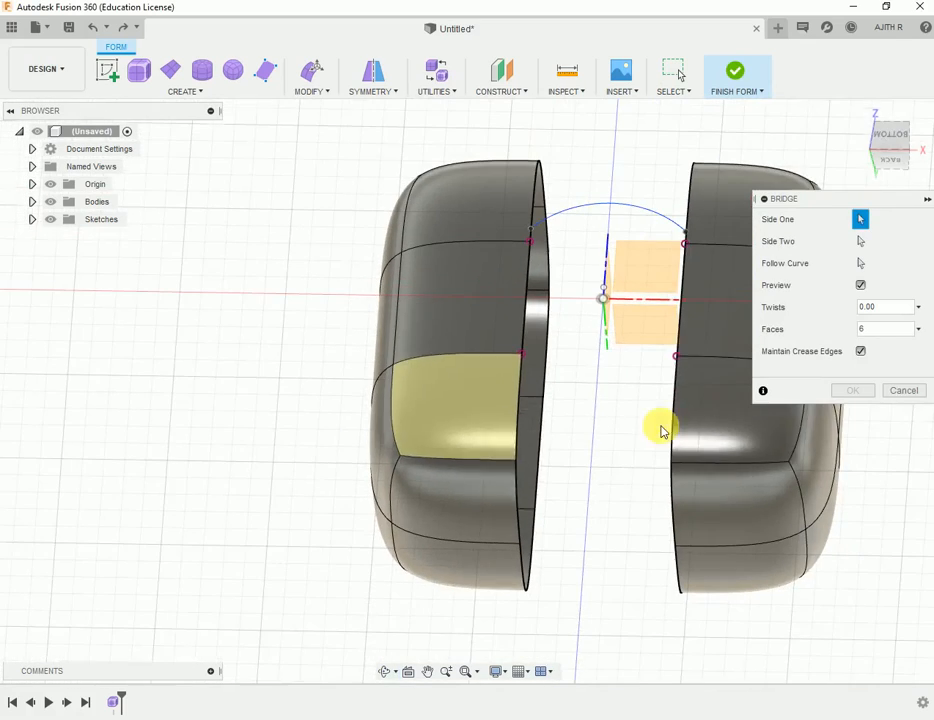
click(719, 438)
Enable Flip Direction2 and create the 6-face bridge between the two selected faces, maintaining crease edges.
shift+middle_drag(447, 374, 555, 400)
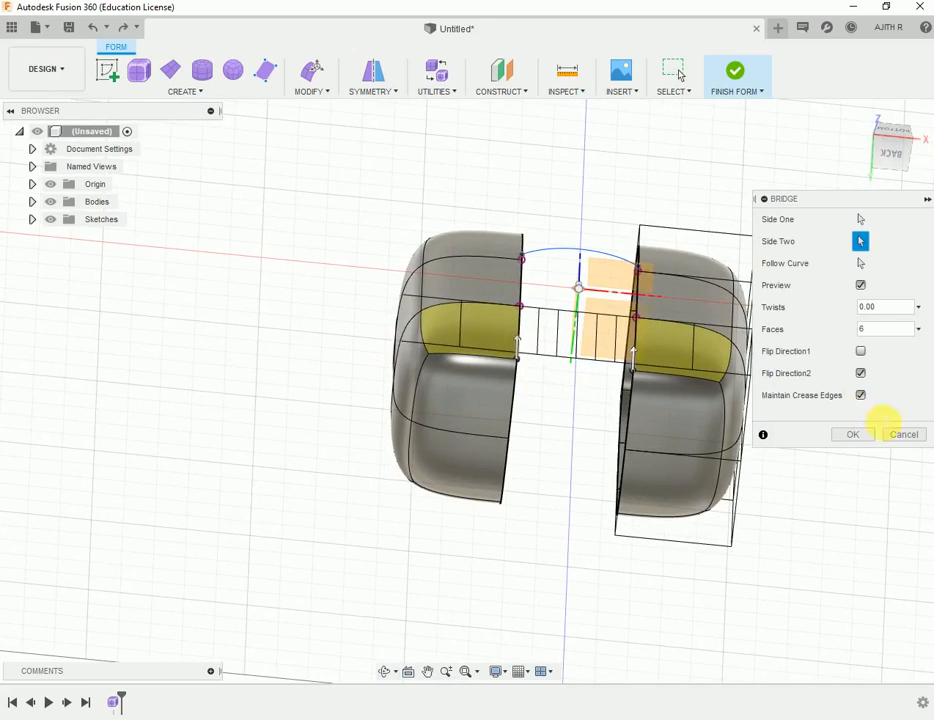
click(853, 434)
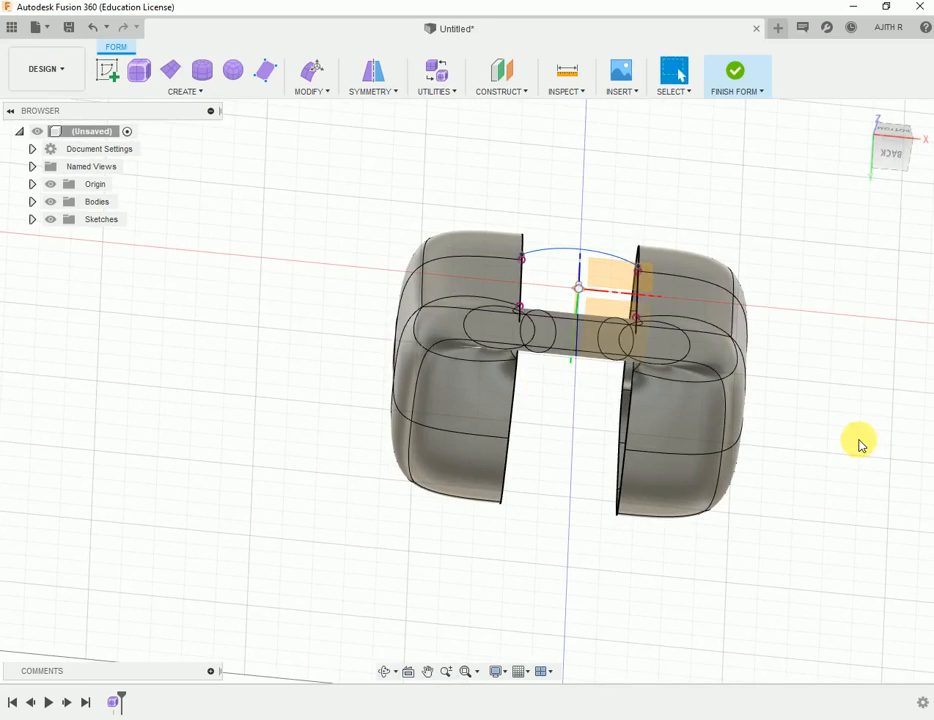
shift+middle_drag(855, 440, 789, 454)
shift+middle_drag(828, 430, 870, 495)
scroll(627, 453, up, 3)
shift+middle_drag(607, 423, 588, 388)
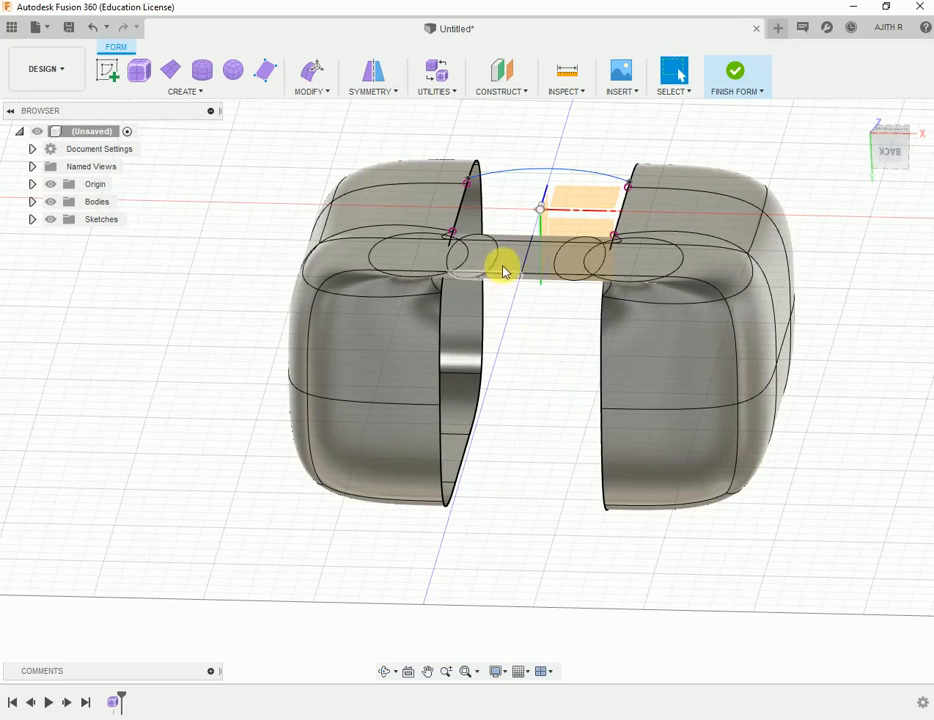